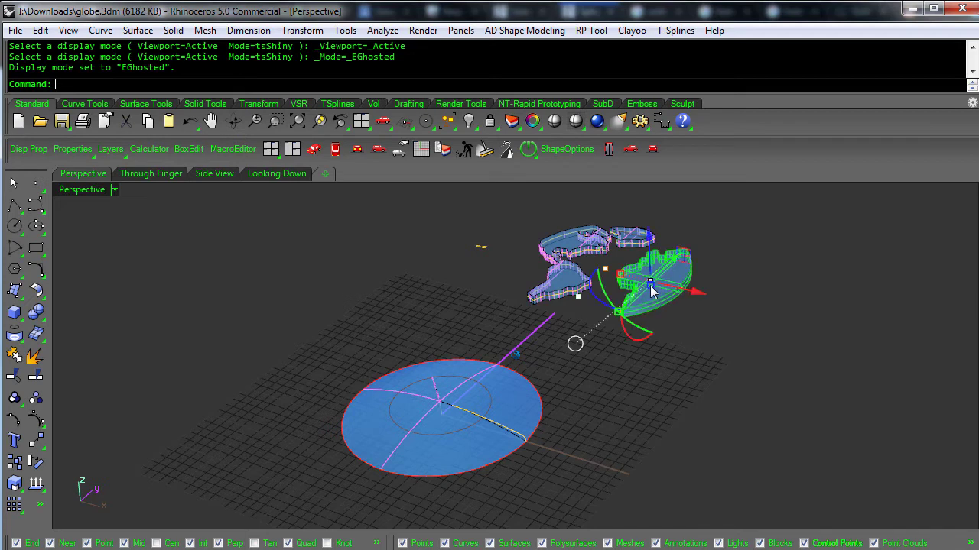
Examine the domed disc from several angles, checking its rim and the profile curve running from the centre to the edge
left_click(520, 396)
left_click(635, 443)
right_click_drag(636, 442, 604, 395)
scroll(639, 440, "up", 6)
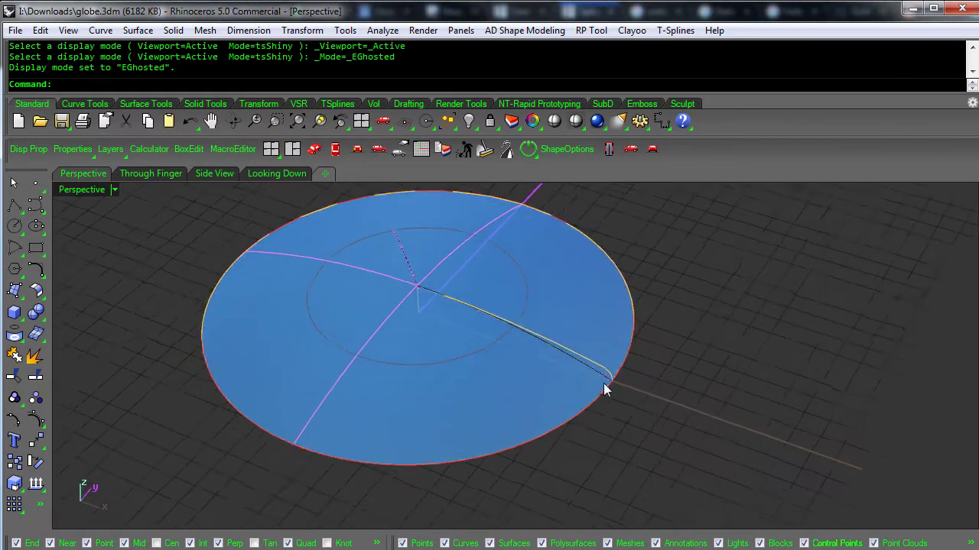
left_click(594, 367)
left_click(650, 405)
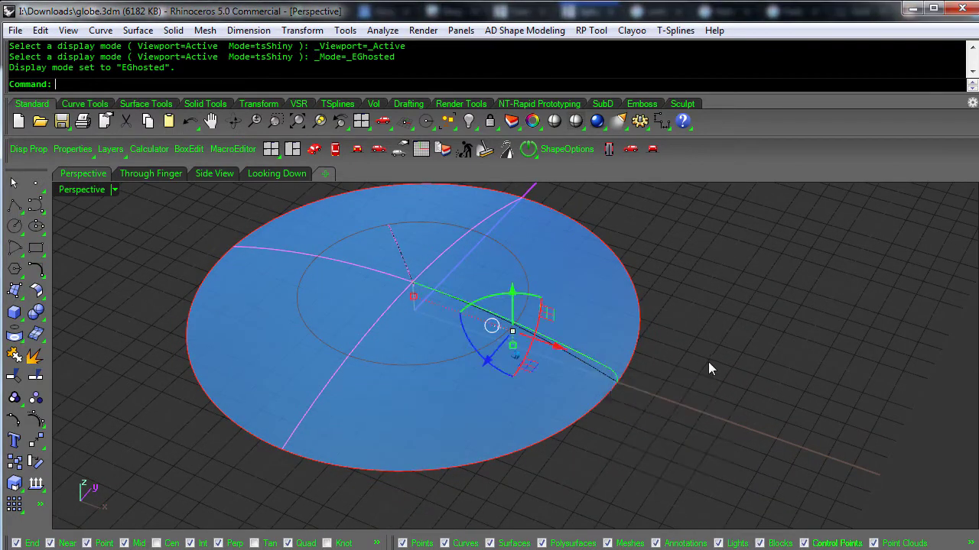
left_click(704, 359)
scroll(681, 386, "up", 3)
left_click(627, 414)
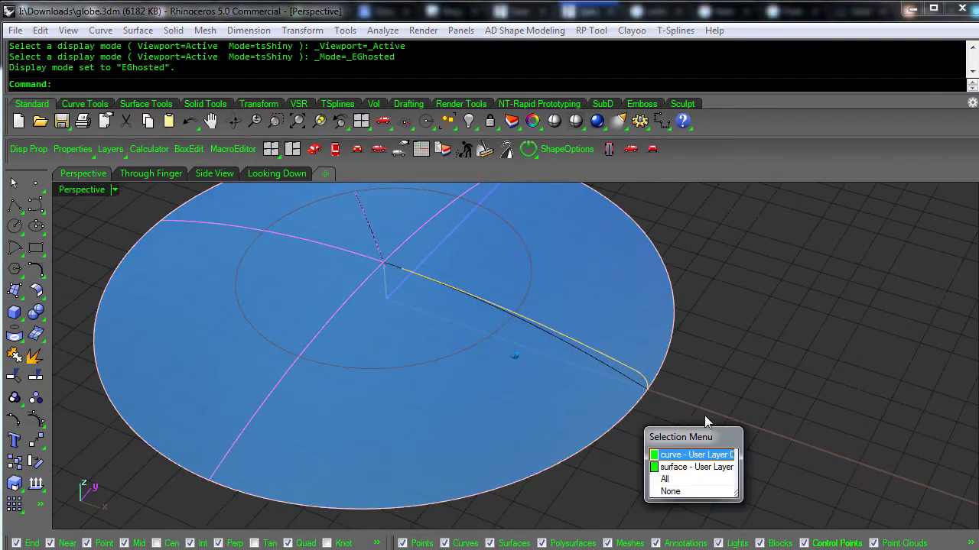
left_click(715, 391)
scroll(714, 391, "up", 4)
scroll(707, 397, "up", 4)
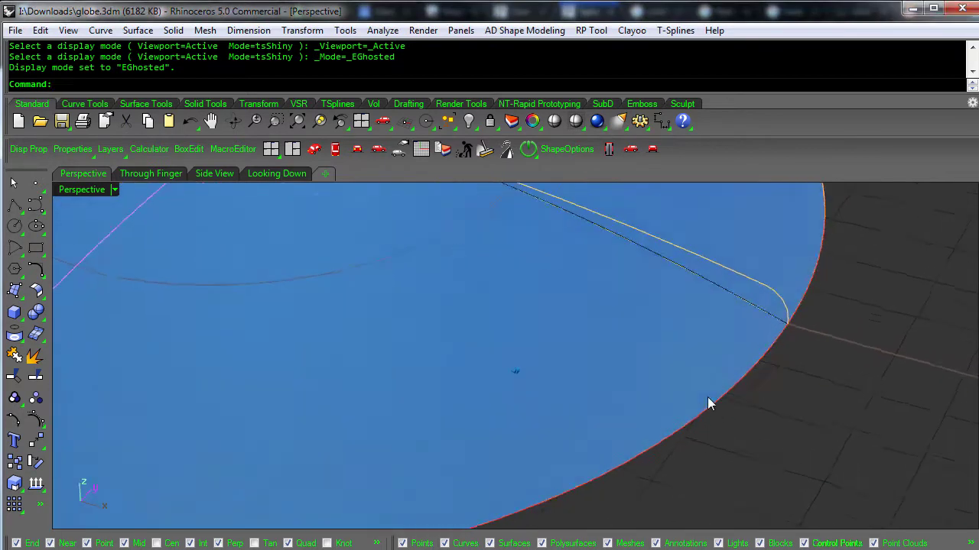
scroll(708, 399, "down", 5)
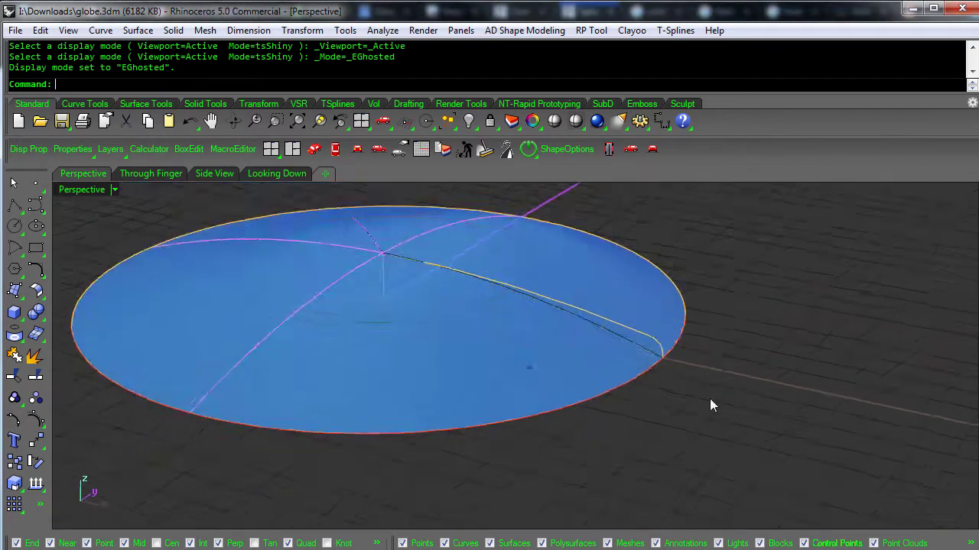
scroll(720, 404, "up", 3)
right_click_drag(720, 403, 667, 312)
right_click_drag(522, 374, 410, 292)
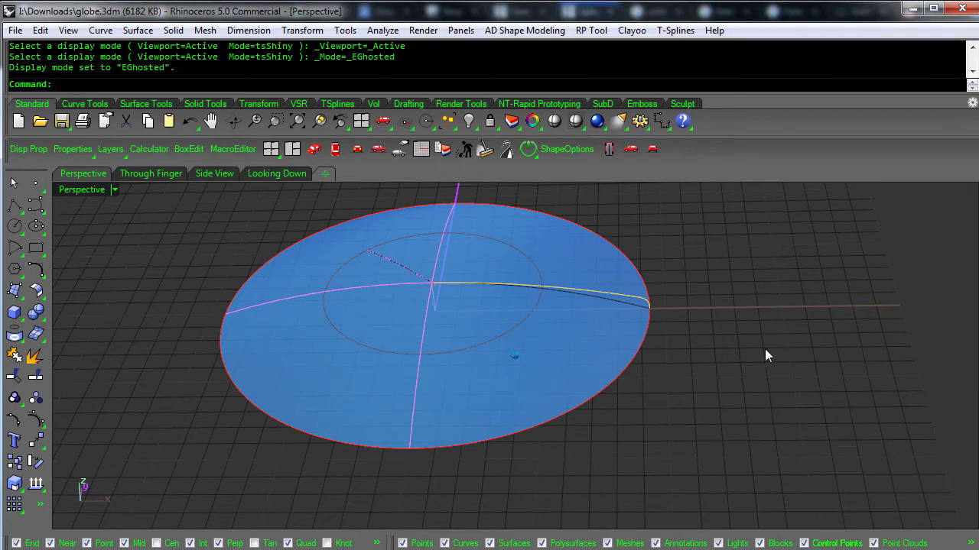
scroll(764, 349, "up", 2)
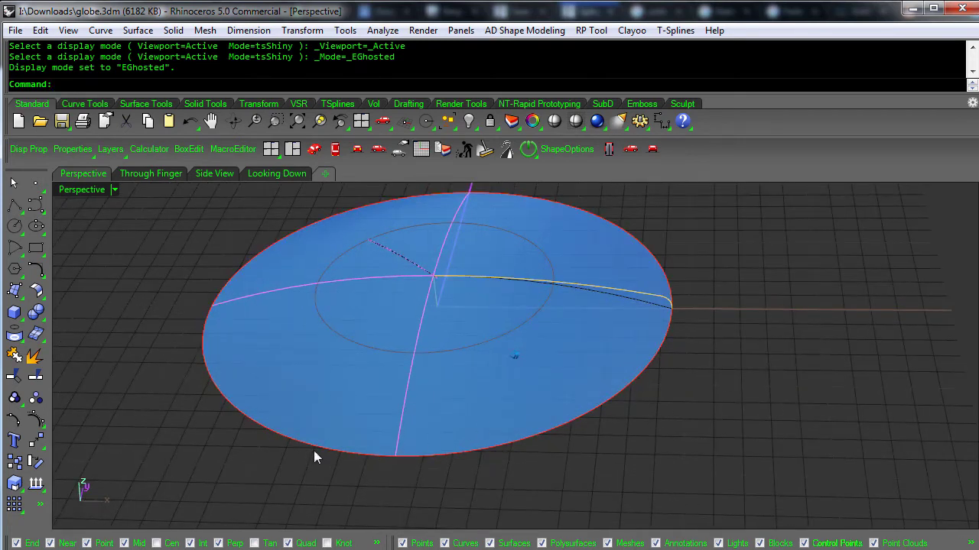
scroll(627, 344, "up", 1)
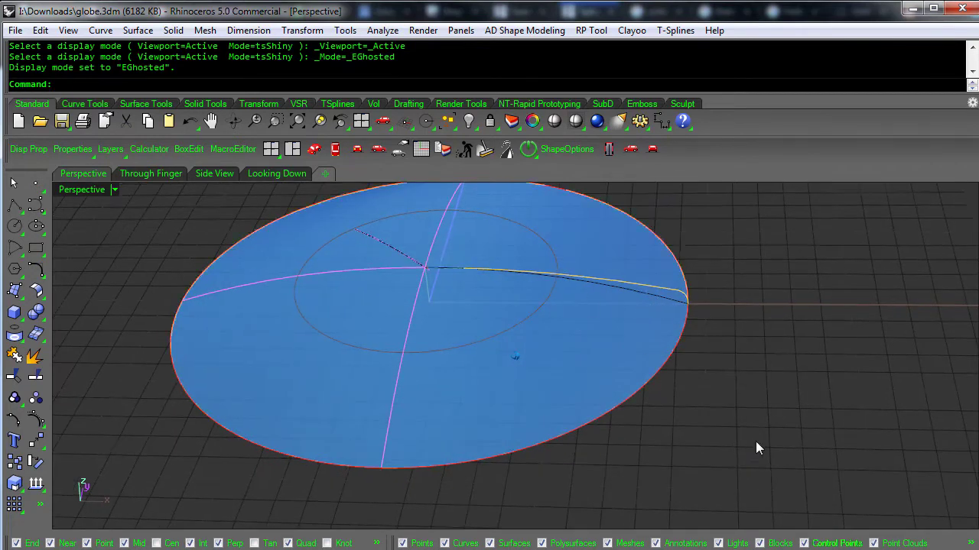
Check the object description of the thin solid near the dome's centre with What, and delete the solid
scroll(756, 442, "up", 3)
left_click(499, 407)
type("What")
key("Return")
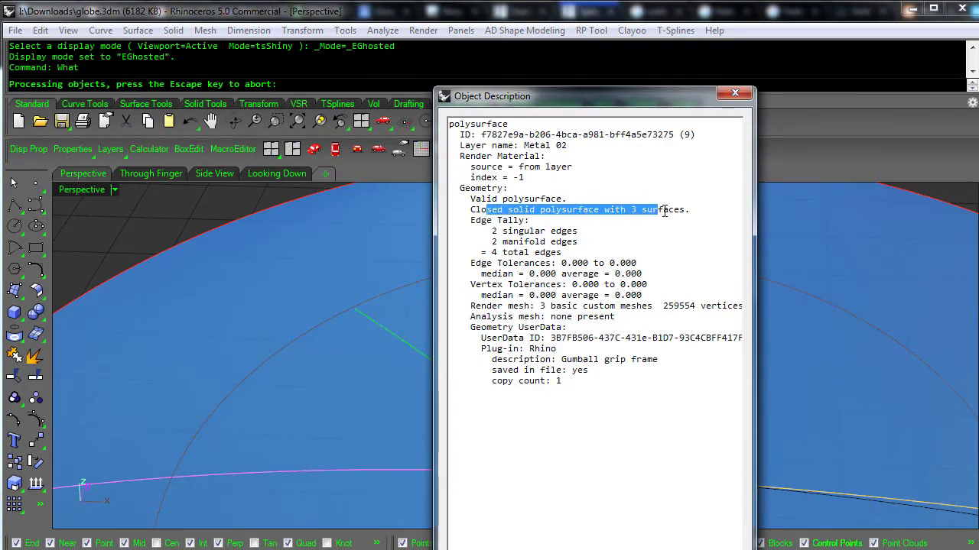
left_click(734, 94)
key("Delete")
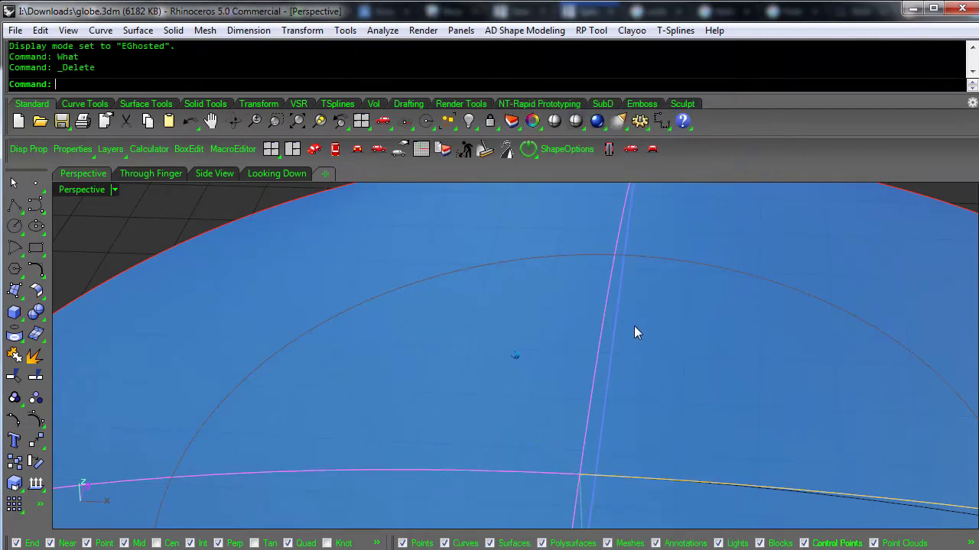
Select the domed surface and show its control points
right_click_drag(647, 344, 652, 329)
left_click(649, 321)
left_click(893, 477)
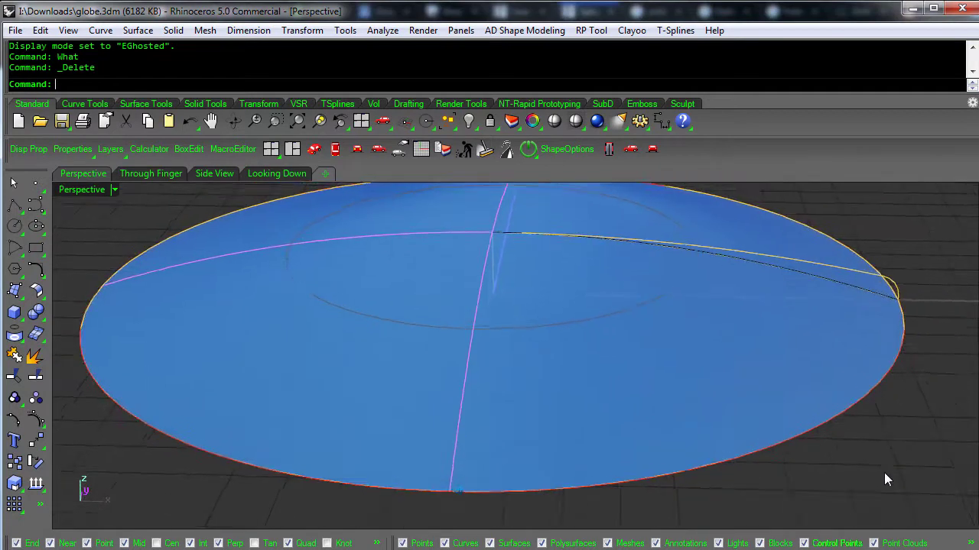
scroll(719, 292, "down", 3)
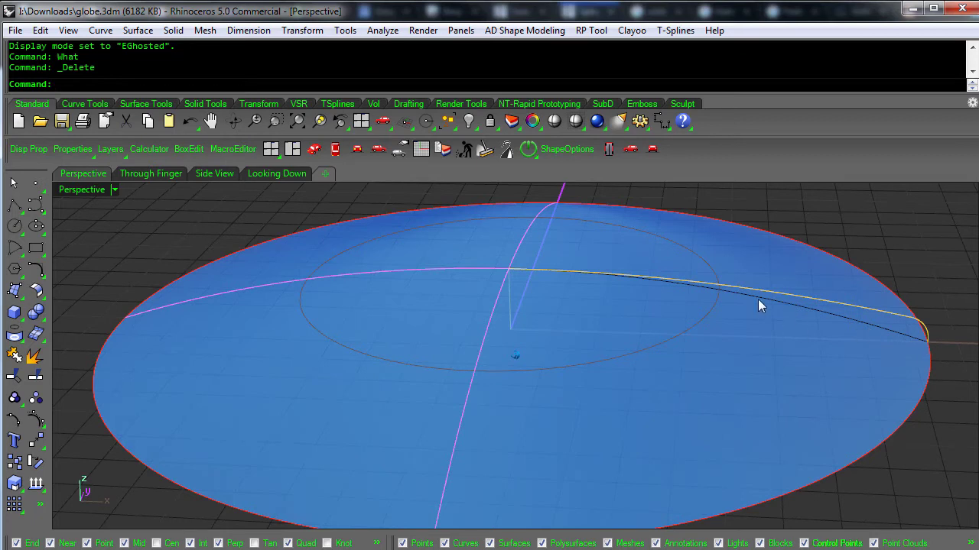
scroll(574, 274, "up", 3)
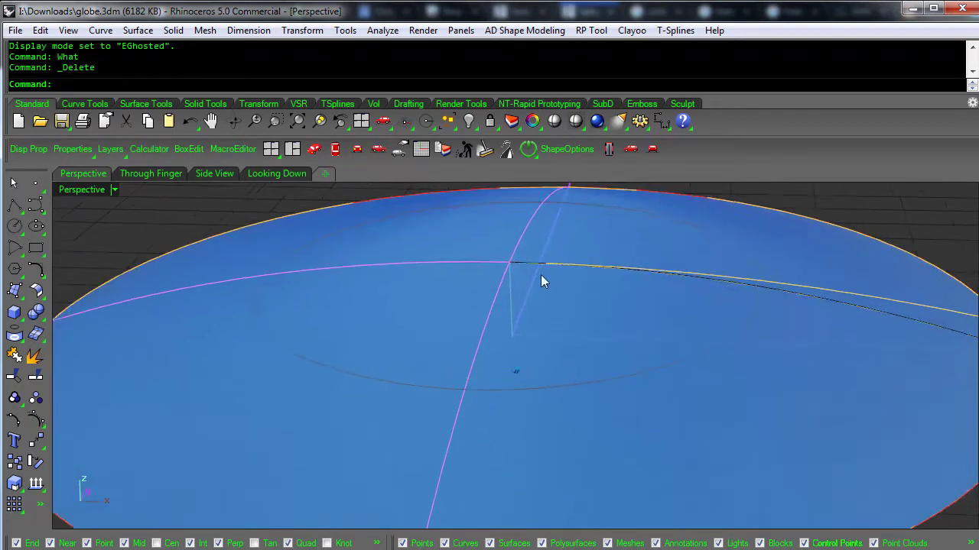
left_click(510, 249)
scroll(683, 361, "down", 3)
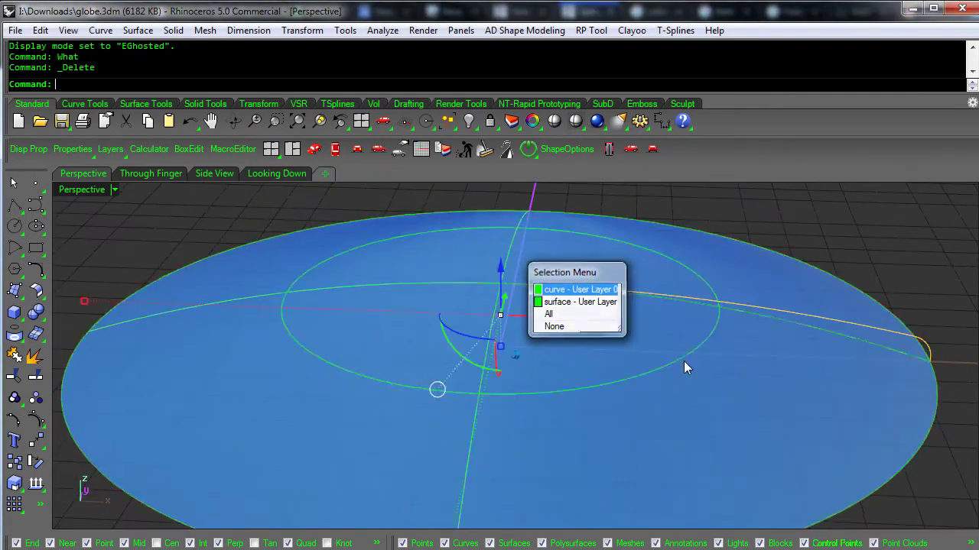
scroll(684, 361, "down", 2)
middle_click(683, 361)
left_click(716, 320)
right_click_drag(853, 286, 716, 281)
scroll(716, 281, "up", 2)
scroll(558, 281, "down", 2)
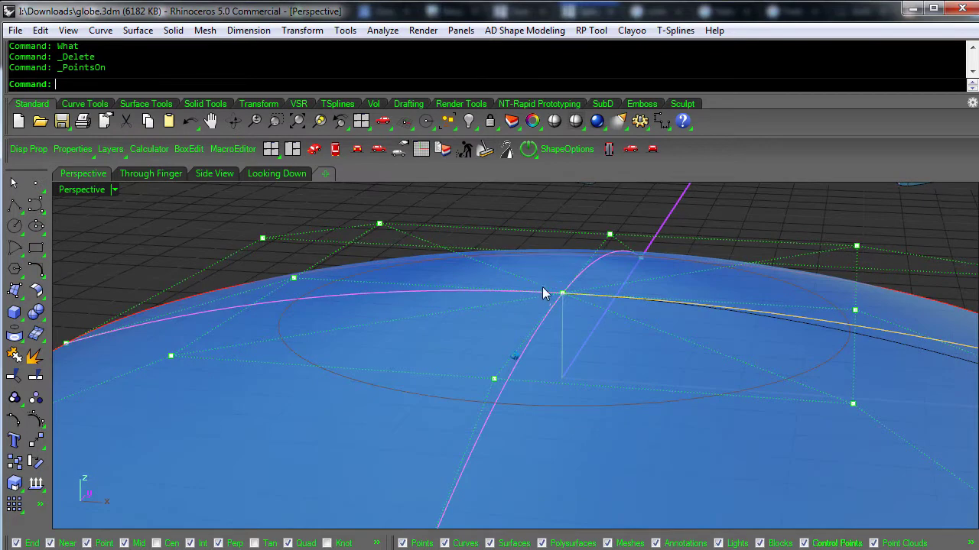
Select the control point at the dome's apex, examine the surrounding point layout, and hide the control points
left_click_drag(542, 287, 579, 312)
right_click_drag(633, 411, 636, 451)
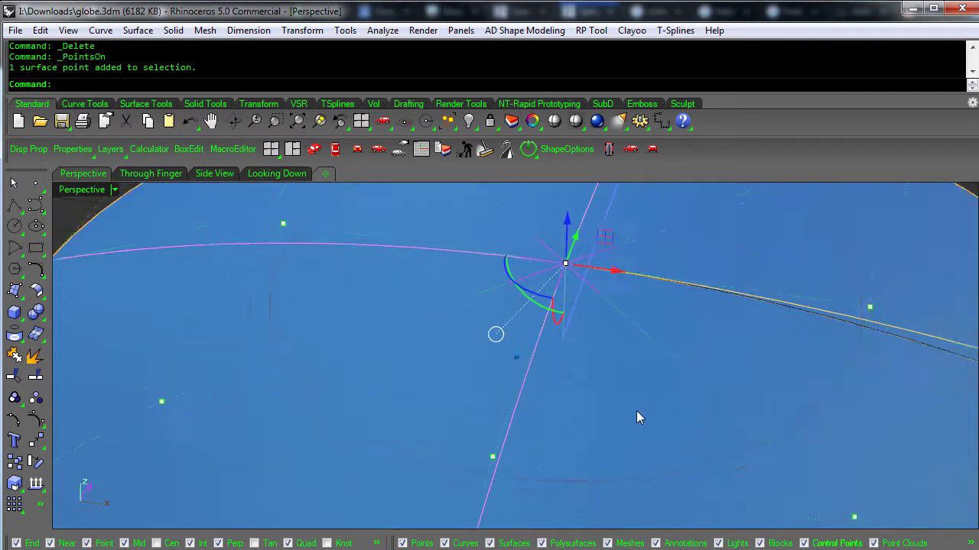
scroll(636, 411, "down", 4)
scroll(636, 411, "down", 5)
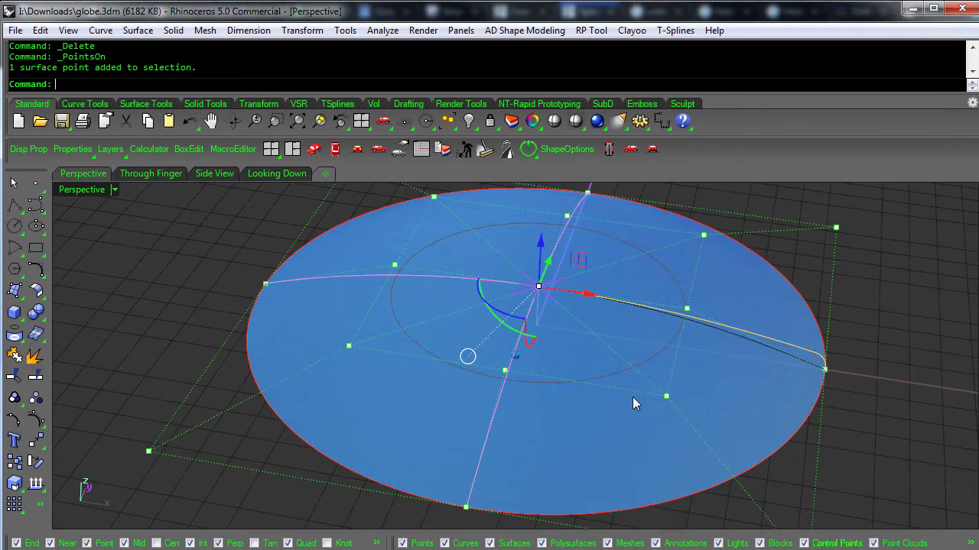
scroll(634, 393, "down", 6)
right_click_drag(623, 318, 515, 422)
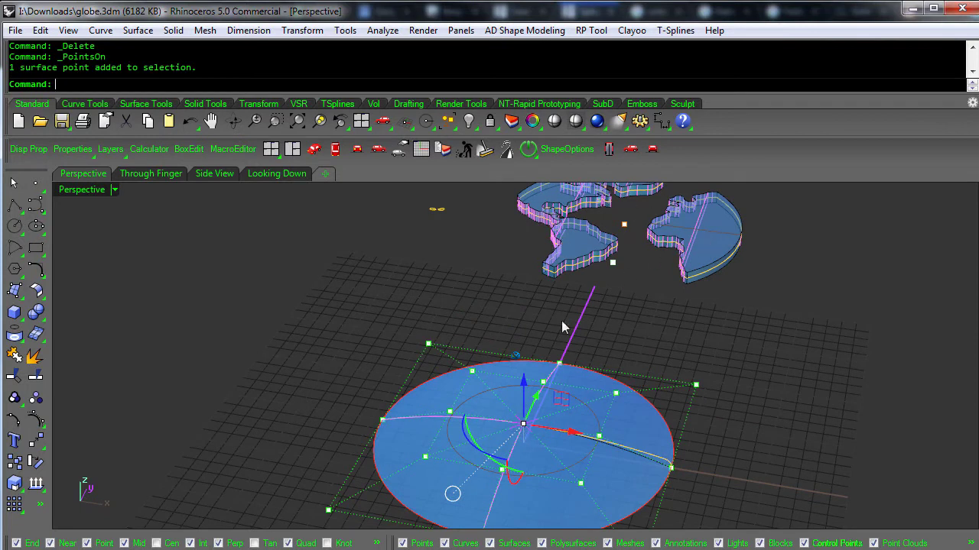
key("Escape")
key("Escape")
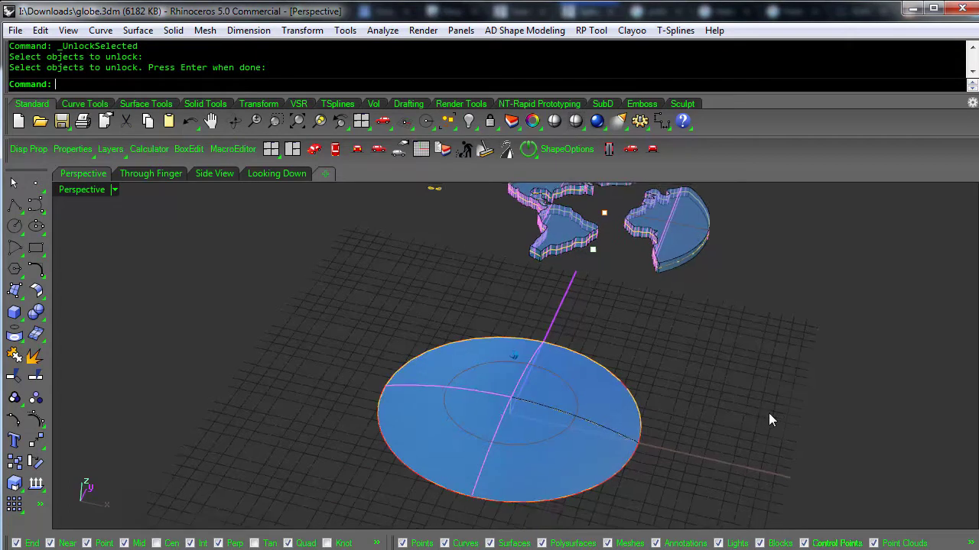
Try to drape a surface with 10 U and 10 V points over the dome in the Looking Down view
scroll(770, 410, "down", 5)
scroll(770, 409, "up", 3)
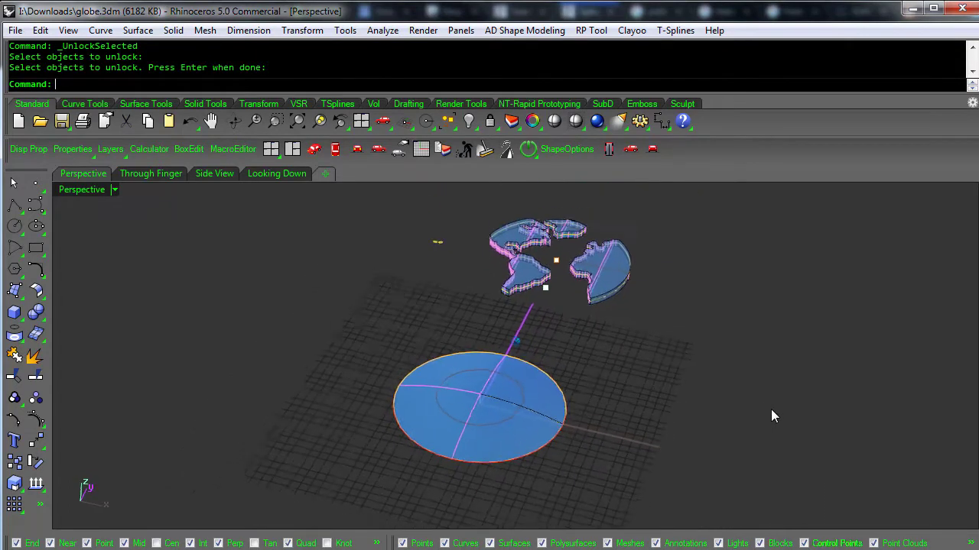
left_click(19, 294)
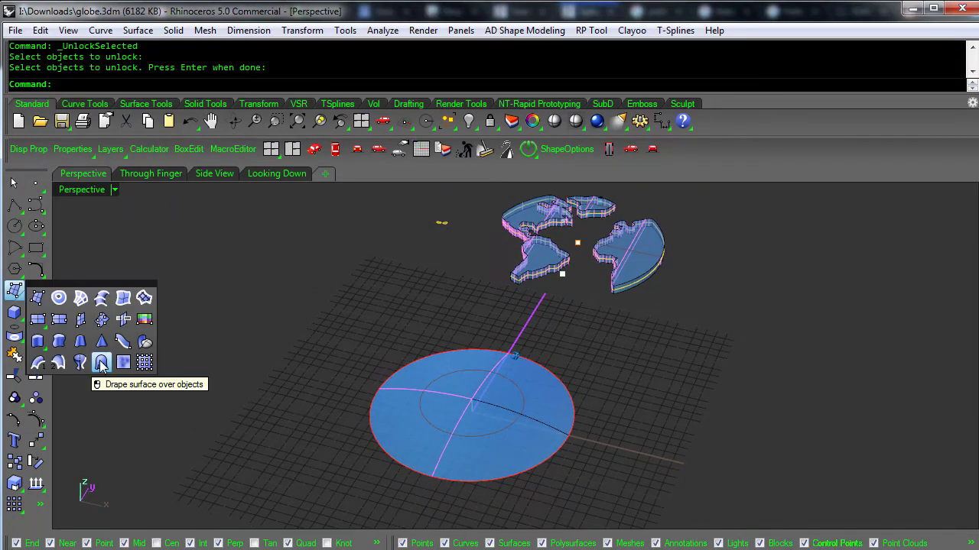
left_click(101, 364)
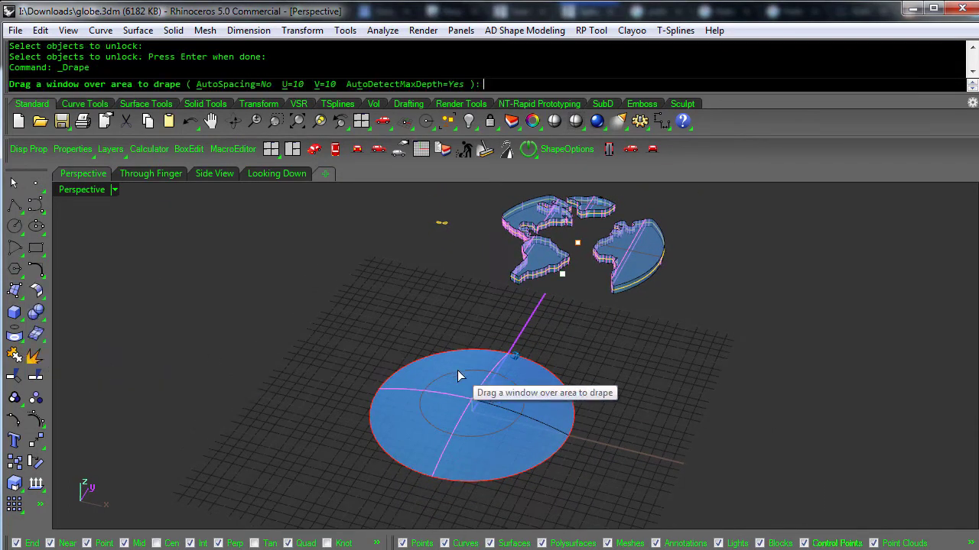
right_click_drag(410, 423, 225, 223)
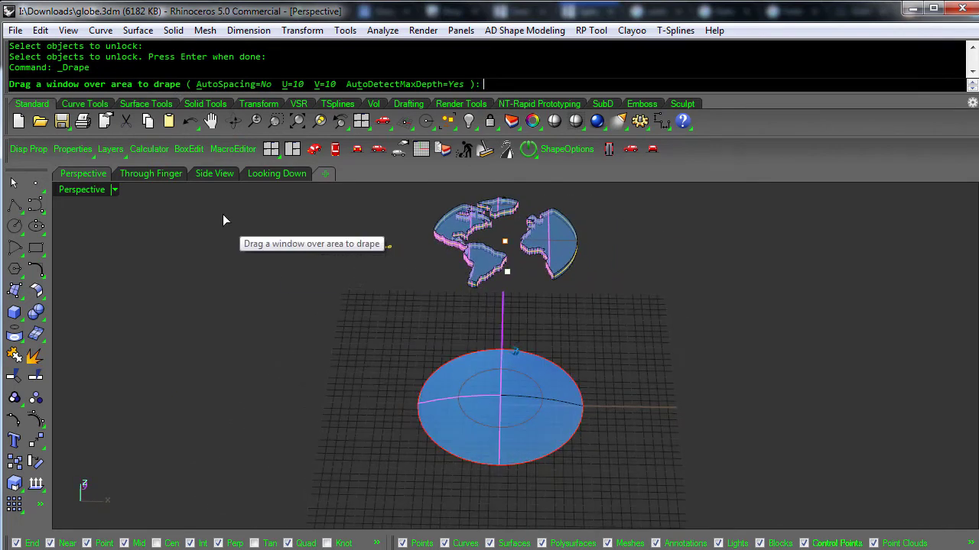
left_click(268, 173)
scroll(374, 306, "down", 2)
left_click_drag(370, 256, 599, 456)
Drape a surface with 40 U and 40 V points over a rectangular area slightly larger than the dome in the Looking Down view
right_click(379, 252)
left_click(290, 87)
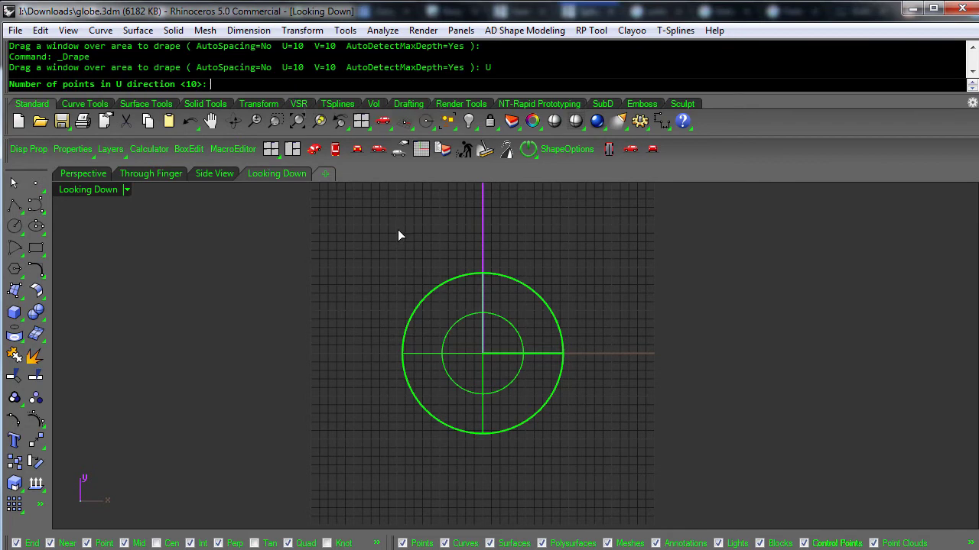
type("40")
key("Return")
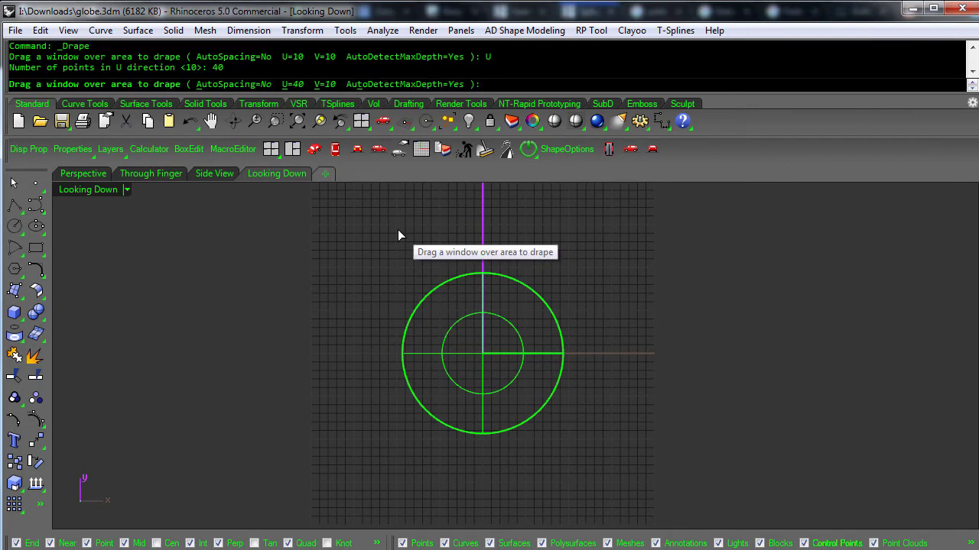
key("Return")
type("40")
key("Return")
left_click_drag(366, 257, 599, 468)
Examine in the Perspective view how the draped surface blends from the dome into the flat surrounding area
middle_click(622, 375)
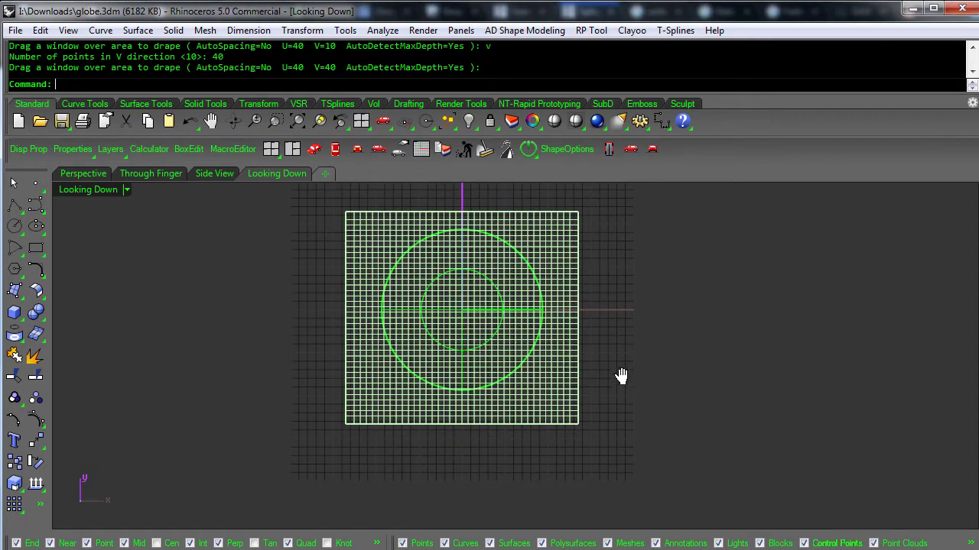
left_click(617, 362)
right_click_drag(635, 396, 469, 306)
scroll(602, 380, "up", 7)
scroll(201, 351, "up", 6)
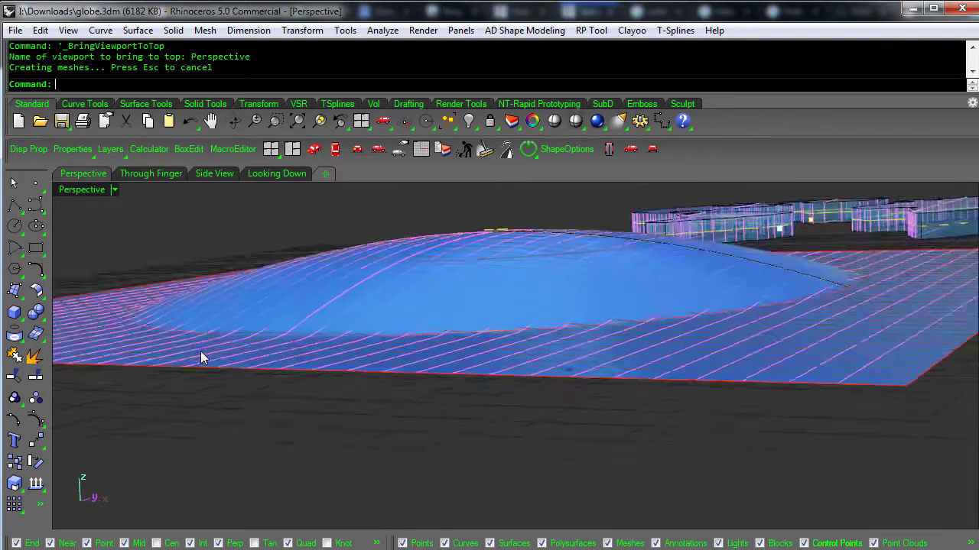
right_click_drag(200, 351, 225, 394)
scroll(226, 394, "up", 5)
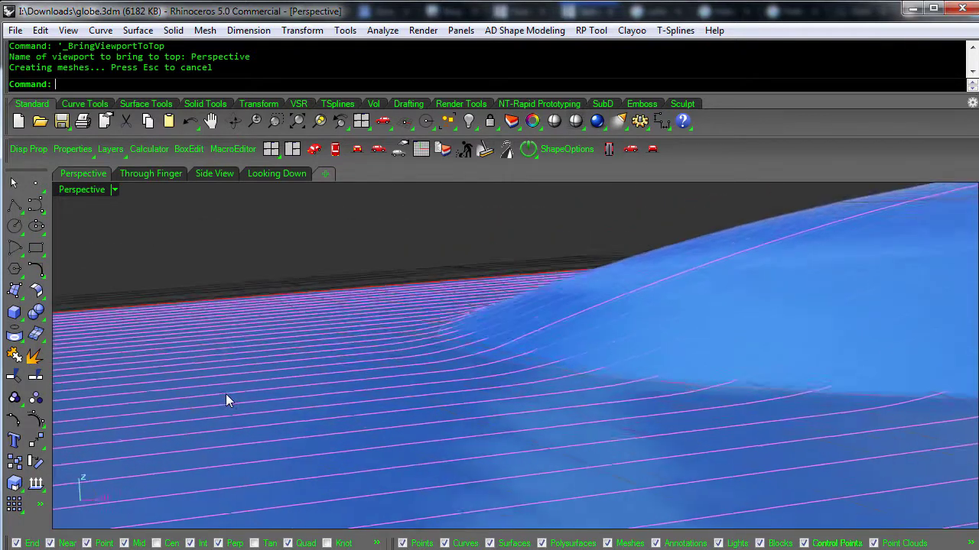
scroll(341, 344, "up", 2)
mouse_move(341, 345)
right_mouse_down()
mouse_move(329, 411)
mouse_move(428, 316)
mouse_move(604, 274)
right_mouse_up()
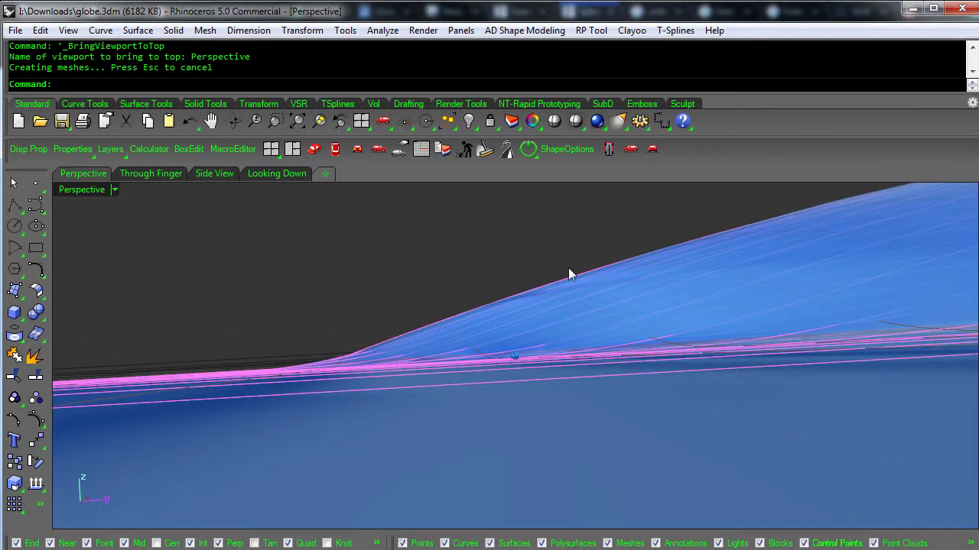
right_click_drag(179, 372, 307, 348)
Start Splop on the continent solids, centring the reference sphere on the middle point between them with its radius reaching the large landmass's outer edge
scroll(446, 344, "down", 10)
right_click_drag(446, 344, 573, 365)
left_click(561, 405)
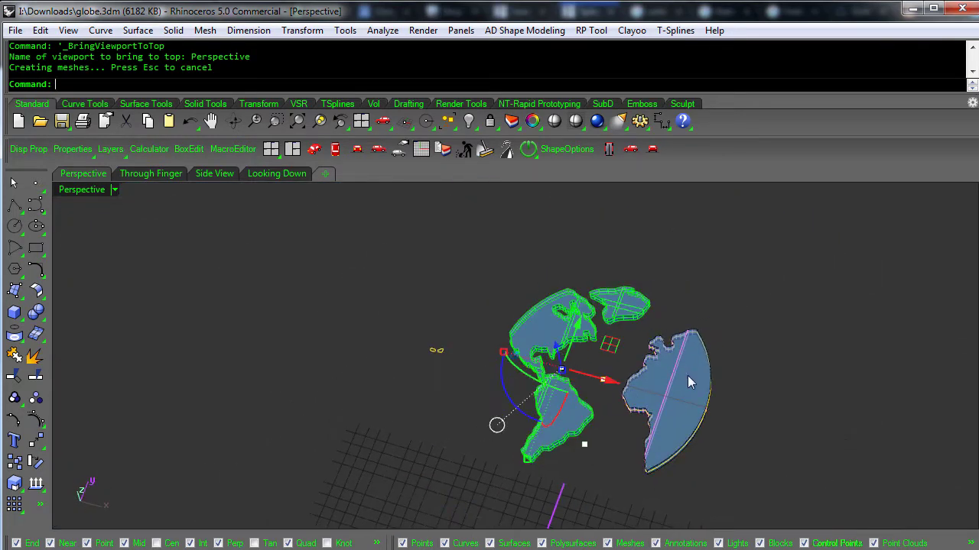
type("Splop")
key("Return")
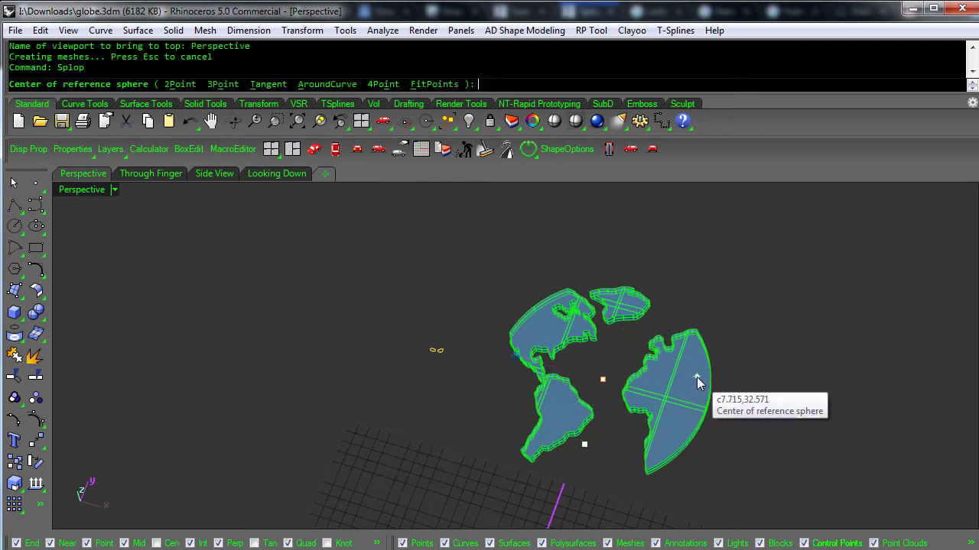
left_click(601, 379)
scroll(734, 436, "up", 5)
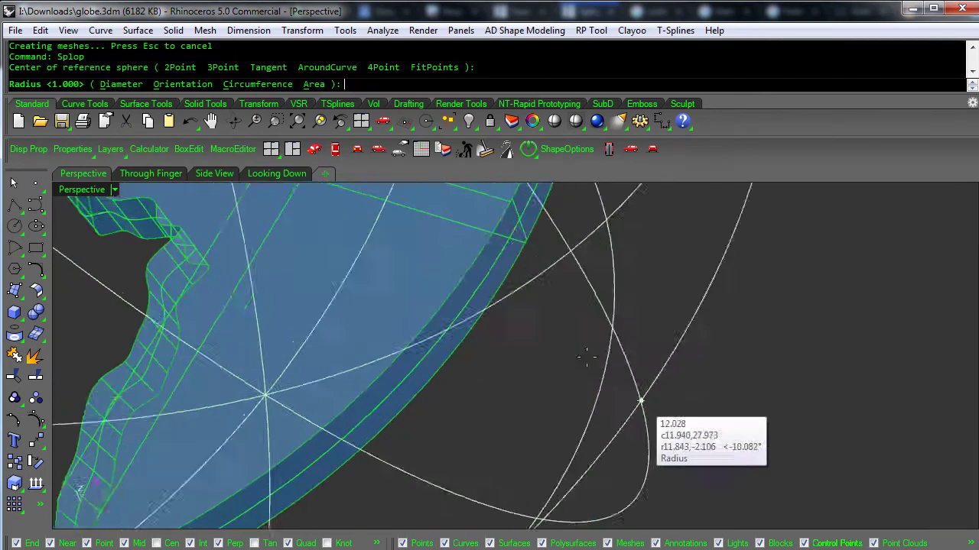
left_click(525, 243)
scroll(612, 352, "down", 5)
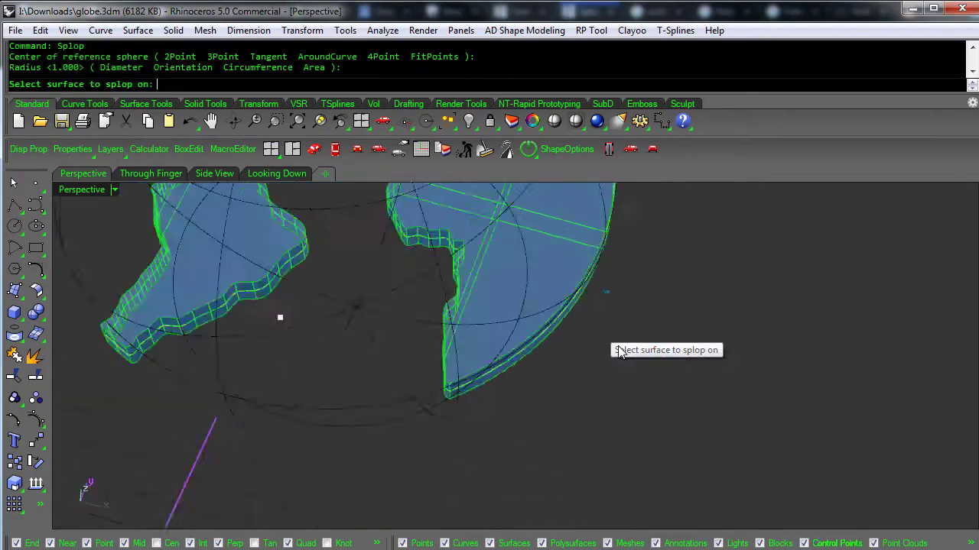
Splop the continent solids once onto the draped surface, placing them at the dome's apex and sizing them out to the dome's circular edge
scroll(616, 375, "up", 5)
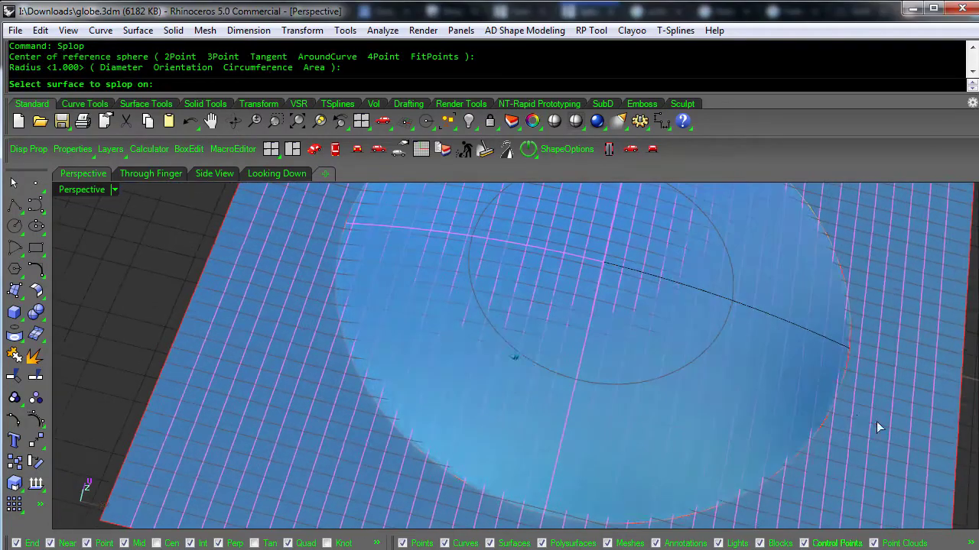
left_click(669, 321)
scroll(670, 321, "down", 3)
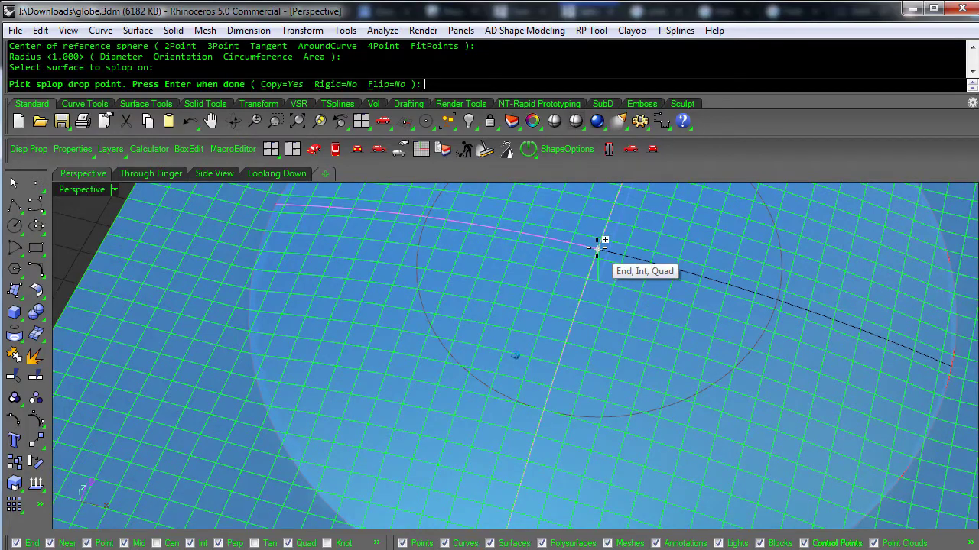
left_click(597, 248)
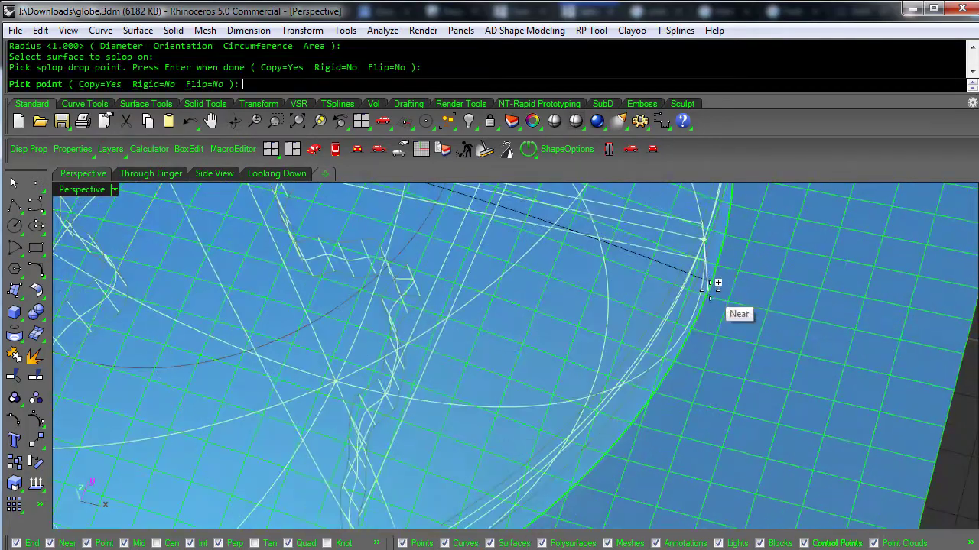
left_click(710, 281)
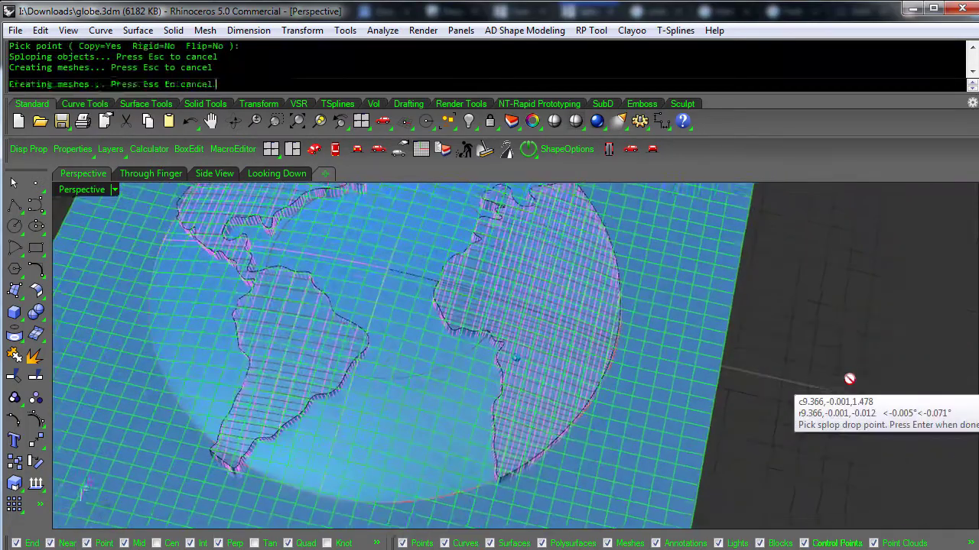
scroll(827, 355, "down", 5)
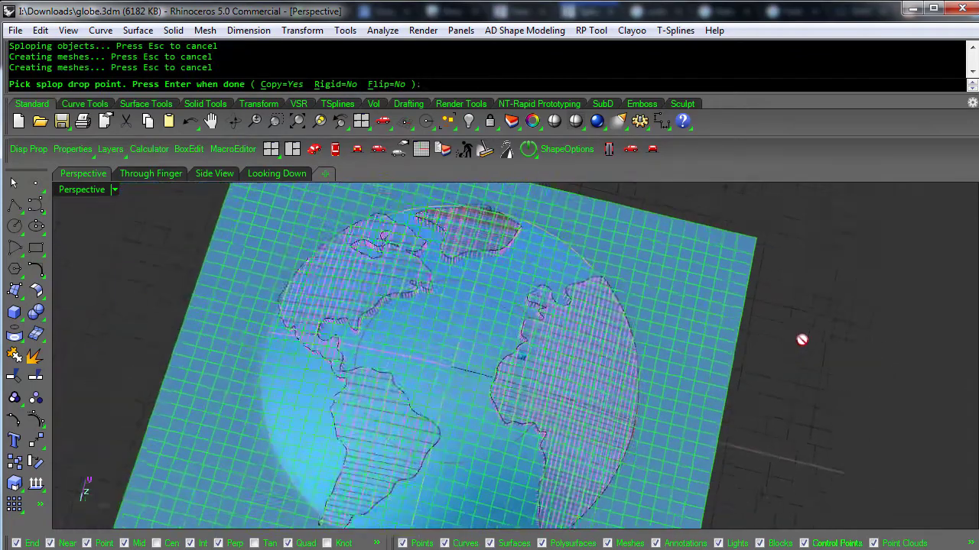
key("Return")
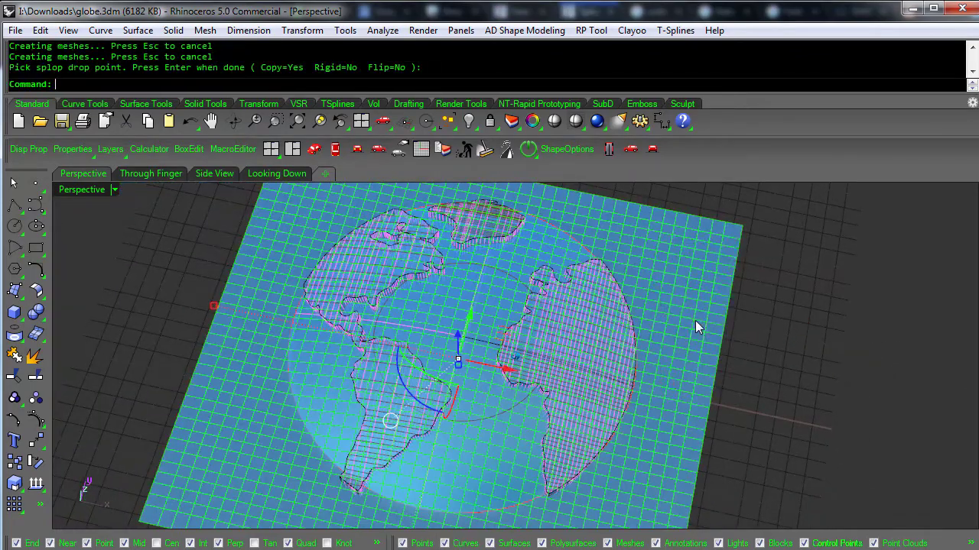
Delete the draped surface from beneath the splopped continents
middle_click(697, 328)
left_click(664, 387)
Examine from above, from the side and close up how the splopped continents follow the dome and where they meet its edge
key("Down")
key("Down")
key("Down")
key("Down")
key("Down")
key("Down")
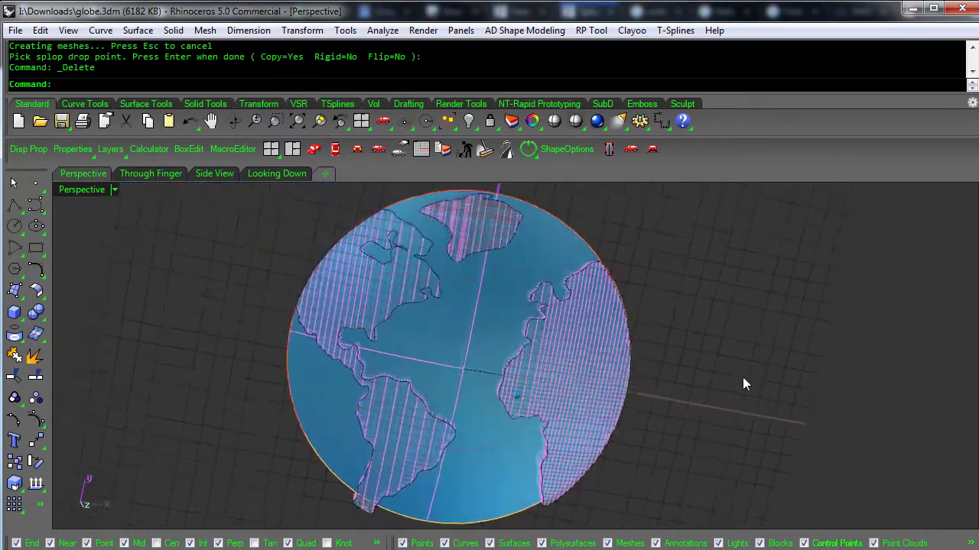
key("Down")
key("Down")
key("Down")
key("Down")
key("Down")
key("Down")
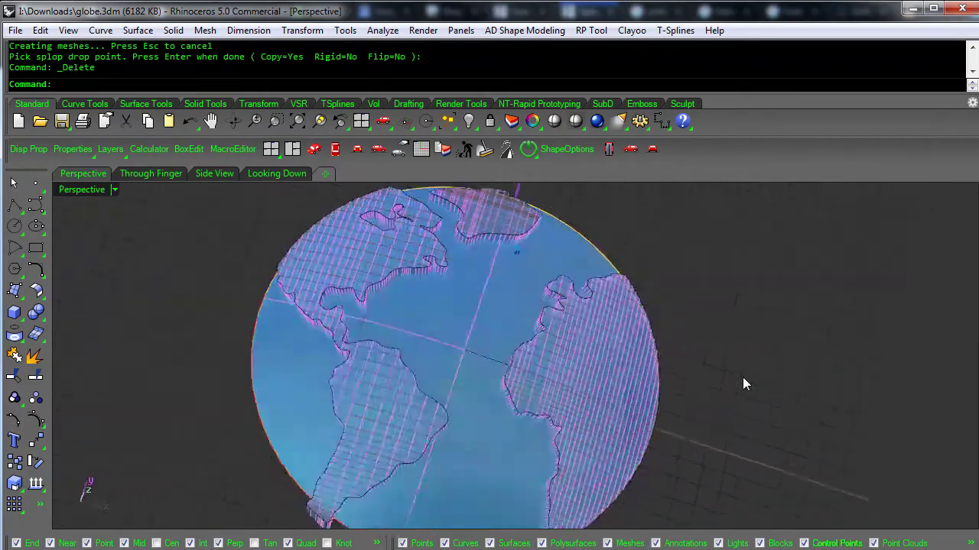
scroll(742, 376, "up", 2)
scroll(742, 377, "up", 2)
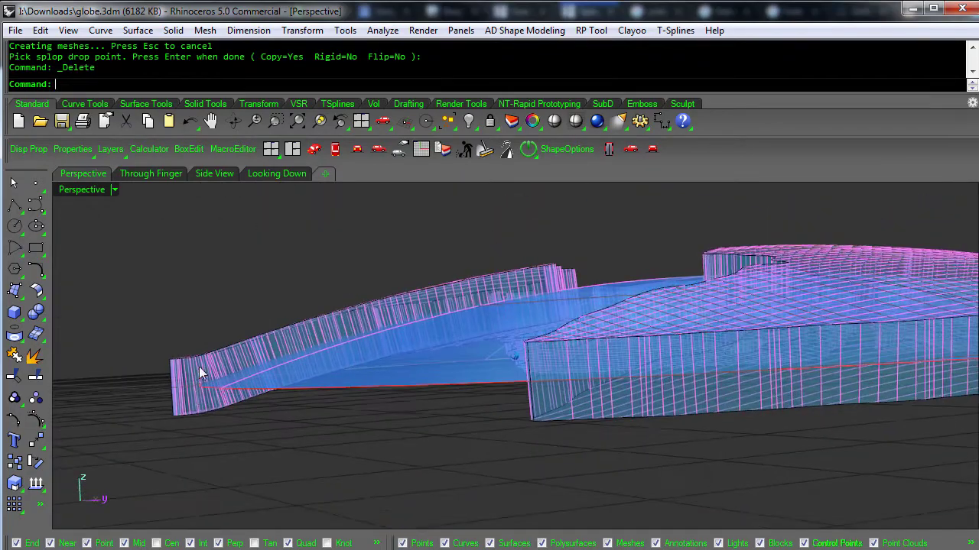
right_click_drag(195, 388, 194, 393)
key("Left")
key("Left")
key("Left")
key("Left")
key("Left")
key("Left")
key("Left")
key("Left")
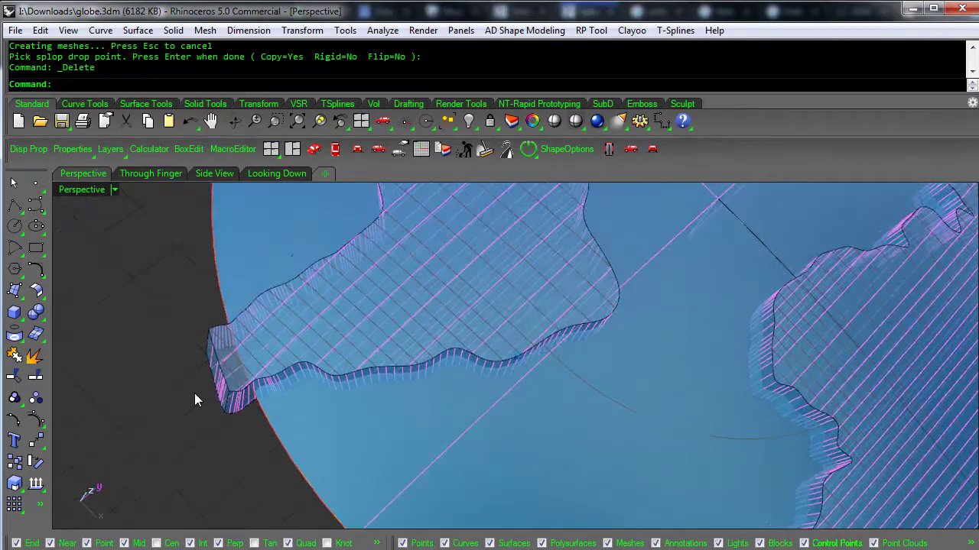
scroll(194, 393, "down", 2)
key("Down")
key("Down")
key("Down")
key("Down")
key("Down")
key("Down")
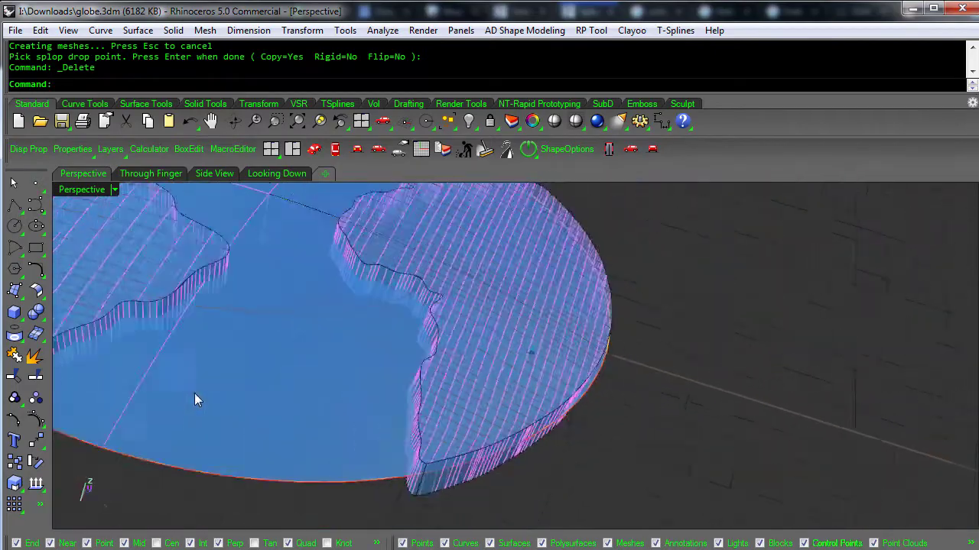
scroll(194, 393, "down", 4)
scroll(194, 393, "down", 3)
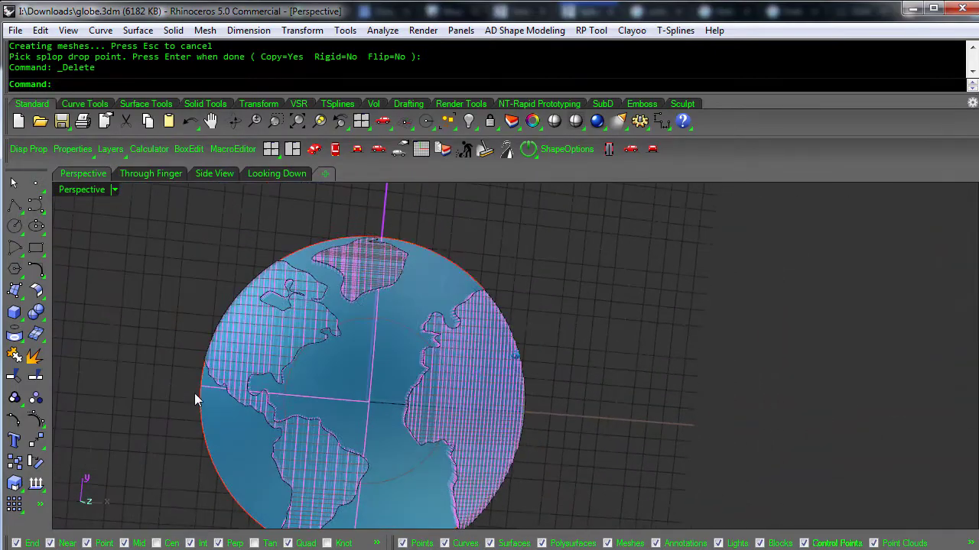
right_click_drag(194, 393, 589, 364)
scroll(588, 364, "down", 2)
scroll(589, 364, "up", 8)
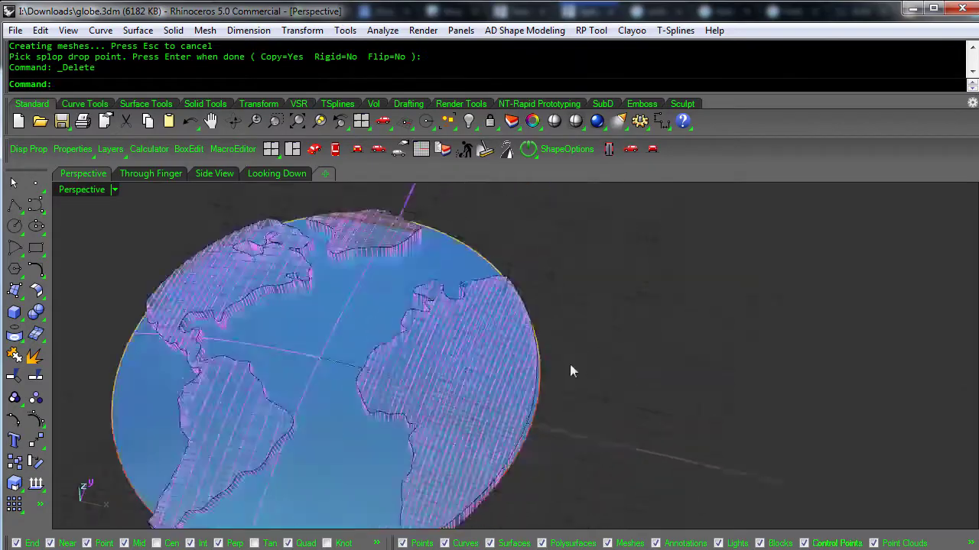
left_click(449, 362)
left_click(769, 341)
right_click_drag(533, 339, 576, 343)
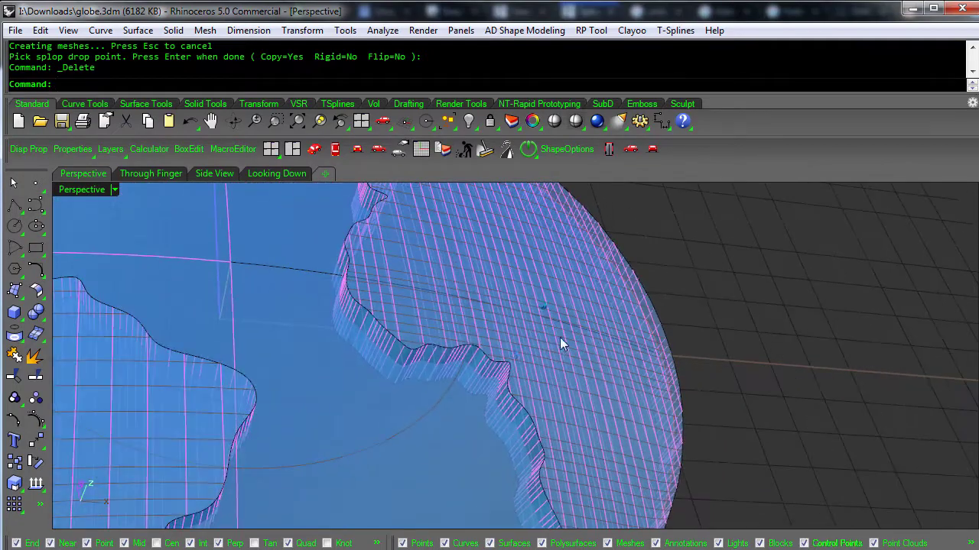
scroll(424, 341, "down", 3)
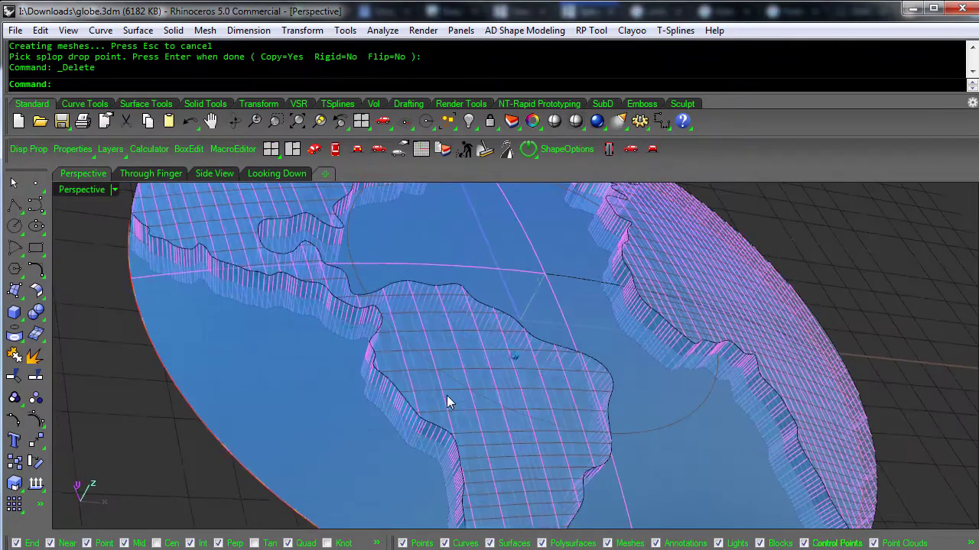
scroll(447, 395, "up", 4)
right_click_drag(447, 395, 456, 450)
right_click_drag(367, 292, 699, 364)
right_click_drag(413, 361, 308, 441)
right_click_drag(388, 423, 567, 404)
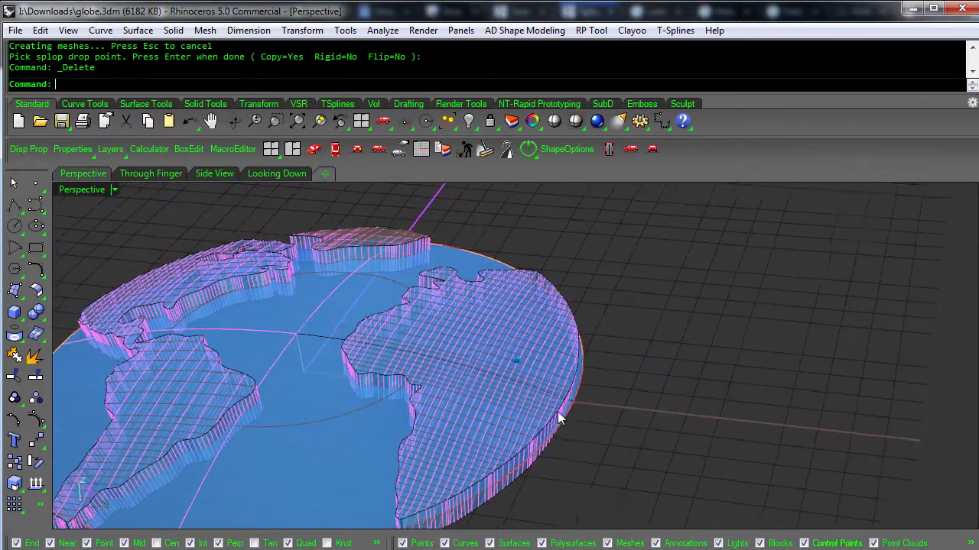
Undo the surface deletion, the Splop and the Drape
scroll(558, 413, "down", 5)
scroll(615, 406, "down", 3)
scroll(615, 407, "down", 3)
key("ctrl+z")
key("ctrl+z")
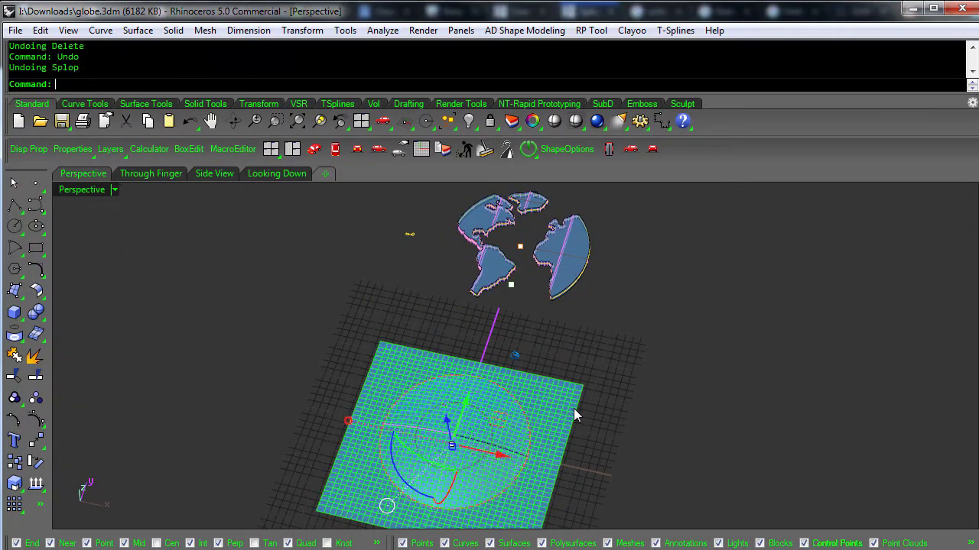
right_click_drag(574, 408, 599, 409)
Delete the flat continent solids
scroll(600, 409, "up", 6)
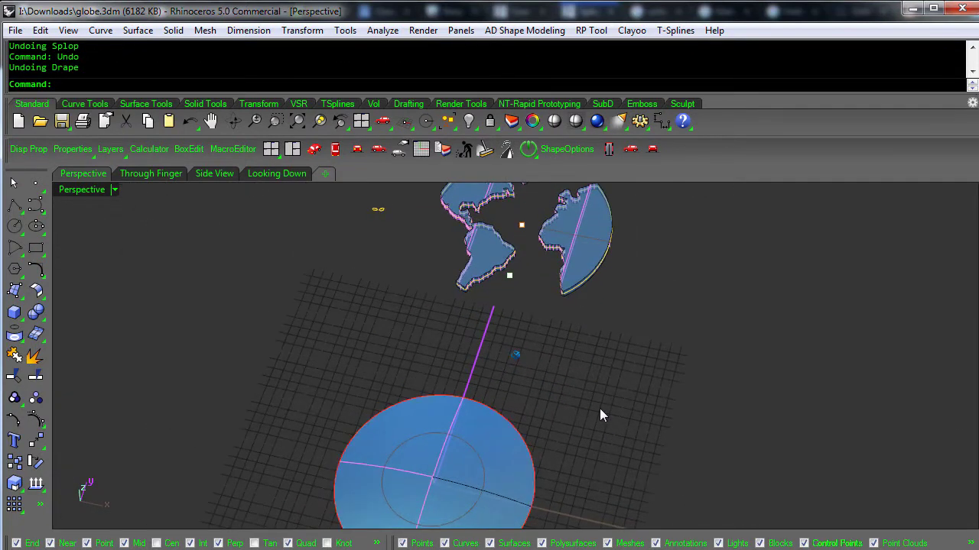
left_click(628, 408)
left_click(526, 289, "shift")
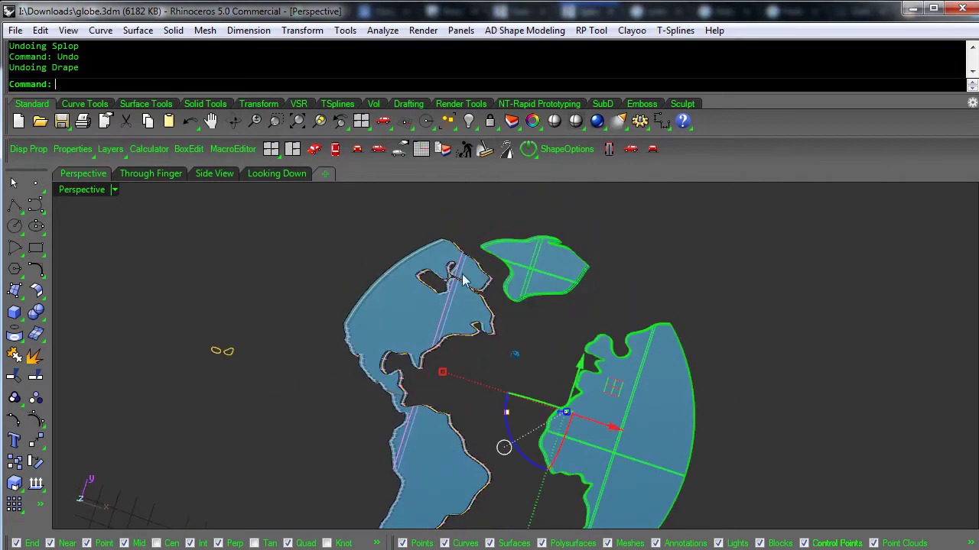
left_click(403, 319, "shift")
middle_click(456, 430)
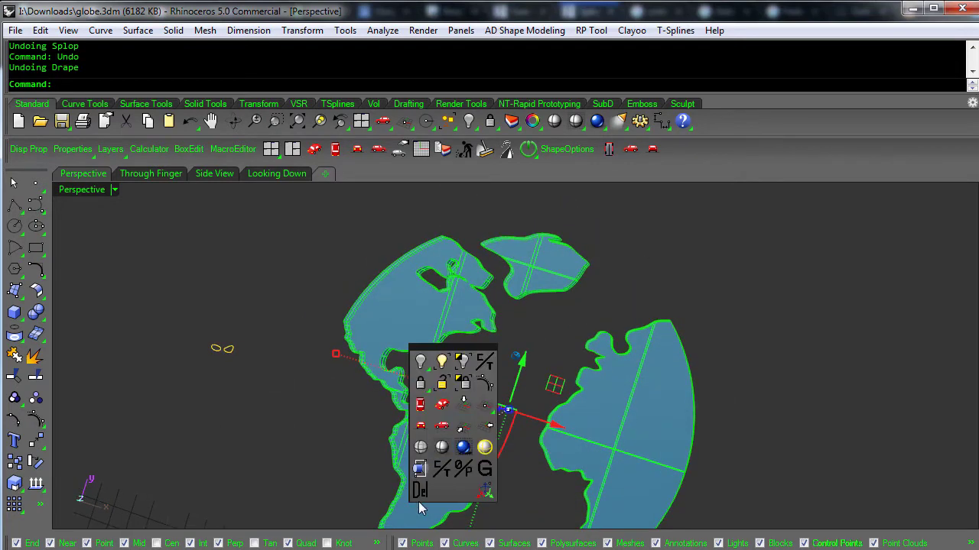
left_click(419, 490)
Lock the dome surface
scroll(504, 322, "down", 5)
right_click_drag(500, 361, 522, 373)
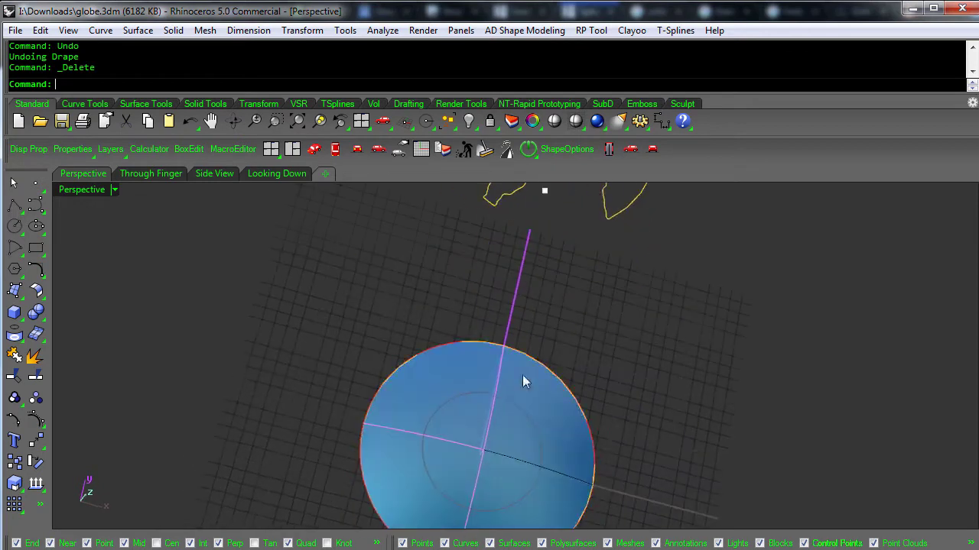
left_click(550, 425)
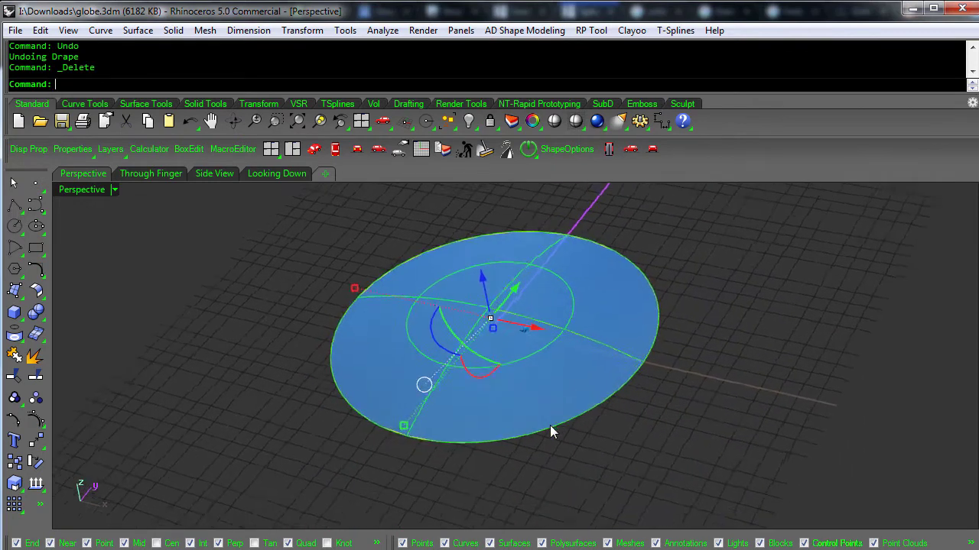
middle_click(549, 433)
left_click(518, 385)
Hide the dome's profile arc and the short line at its centre
right_click_drag(778, 391, 705, 395)
left_click(603, 395)
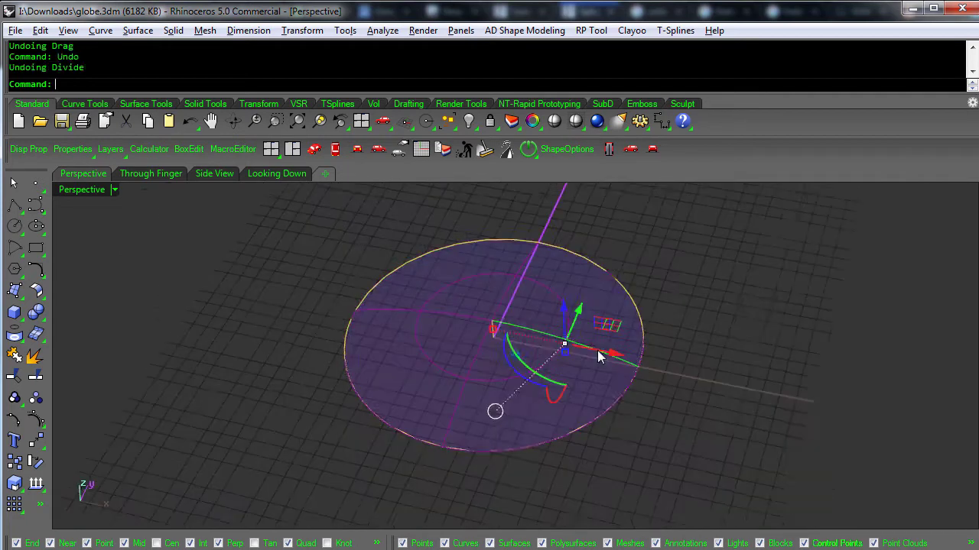
right_click_drag(599, 354, 489, 354)
scroll(482, 353, "up", 2)
left_click(484, 353)
left_click_drag(540, 350, 504, 322)
middle_click(510, 325)
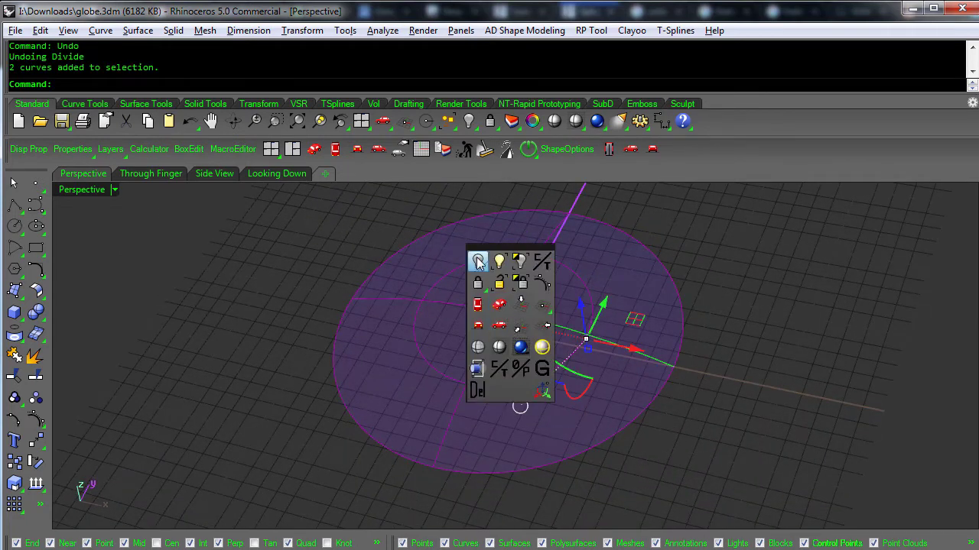
left_click(478, 261)
Place a point object at the origin, coordinate 0
scroll(488, 331, "up", 3)
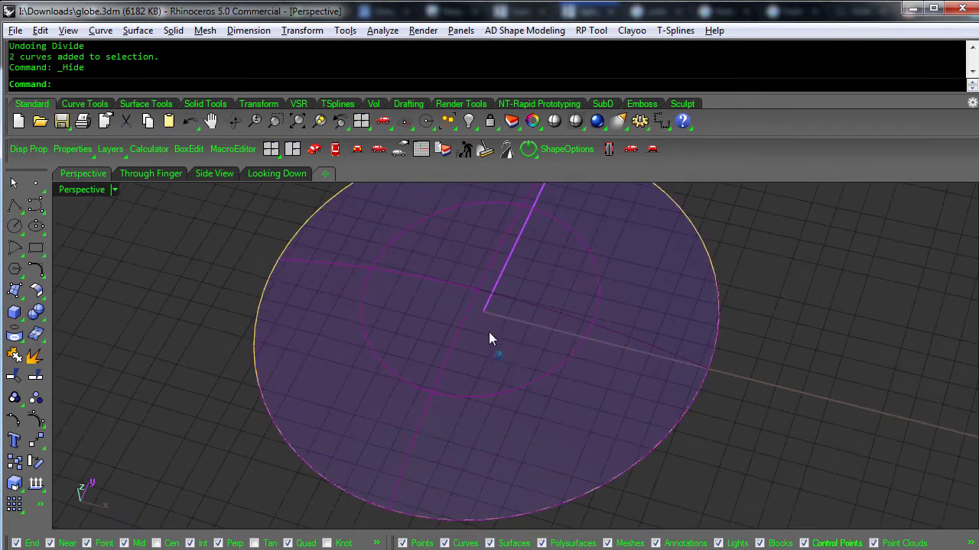
left_click(35, 184)
type("0")
key("Return")
Divide the dome's base circle into 4 segments with Split=Yes, and check the resulting pieces by selecting them
right_click_drag(362, 396, 631, 314)
left_click(631, 312)
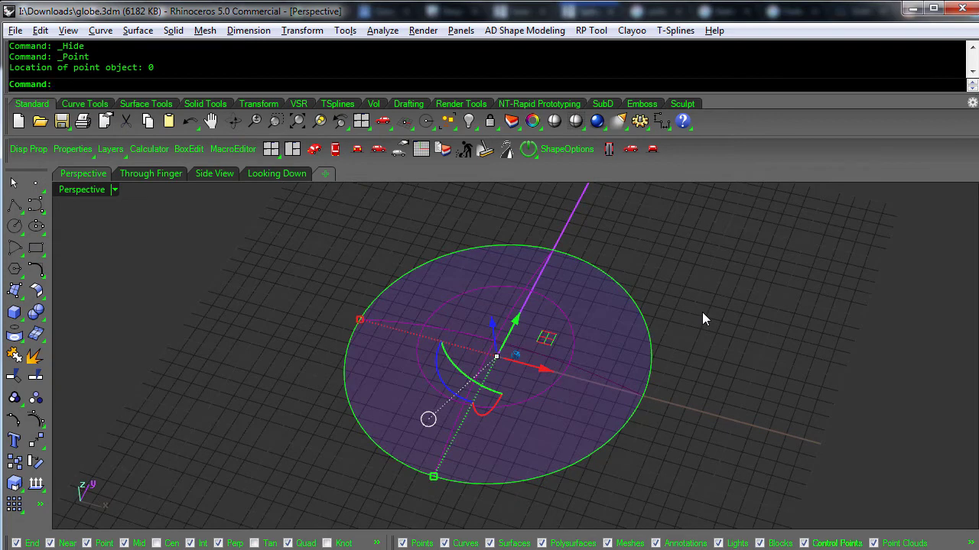
type("Divide")
key("Return")
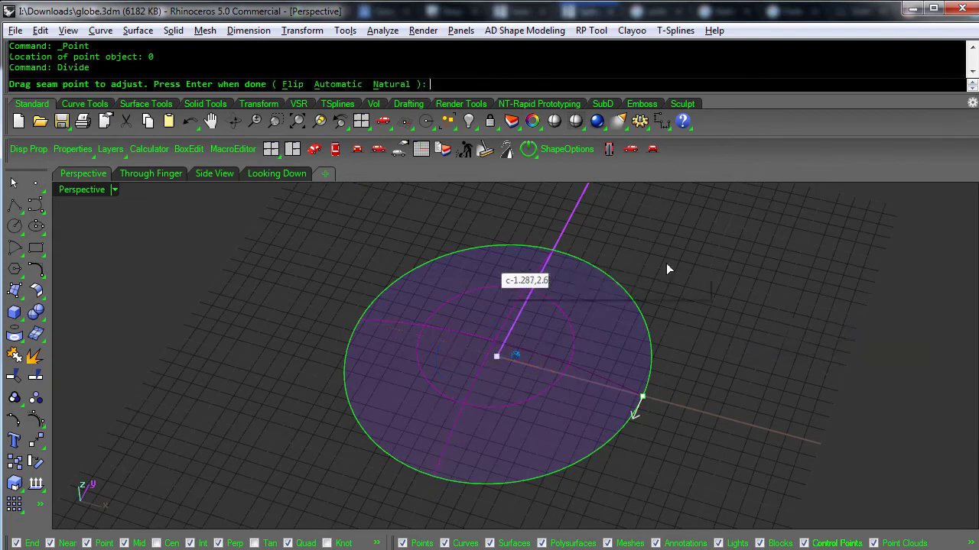
key("Return")
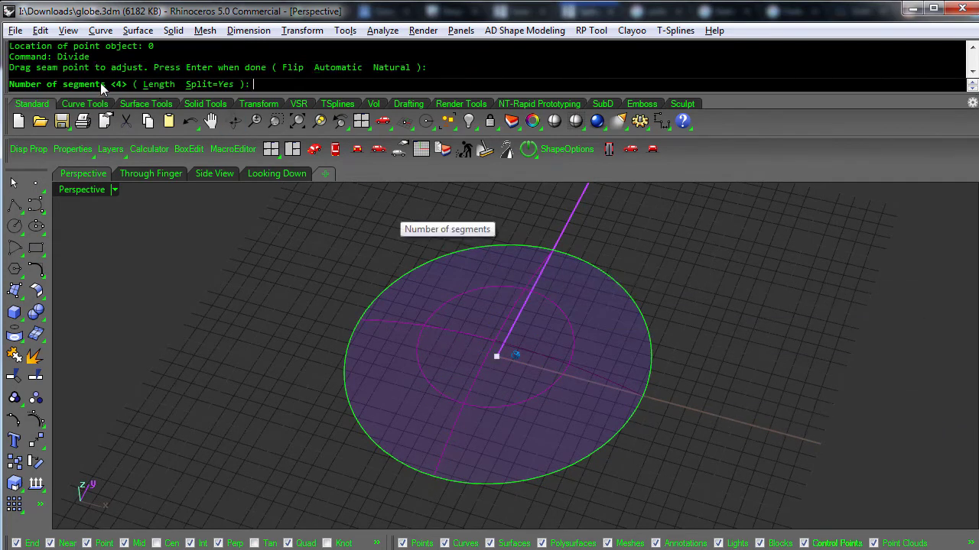
key("Return")
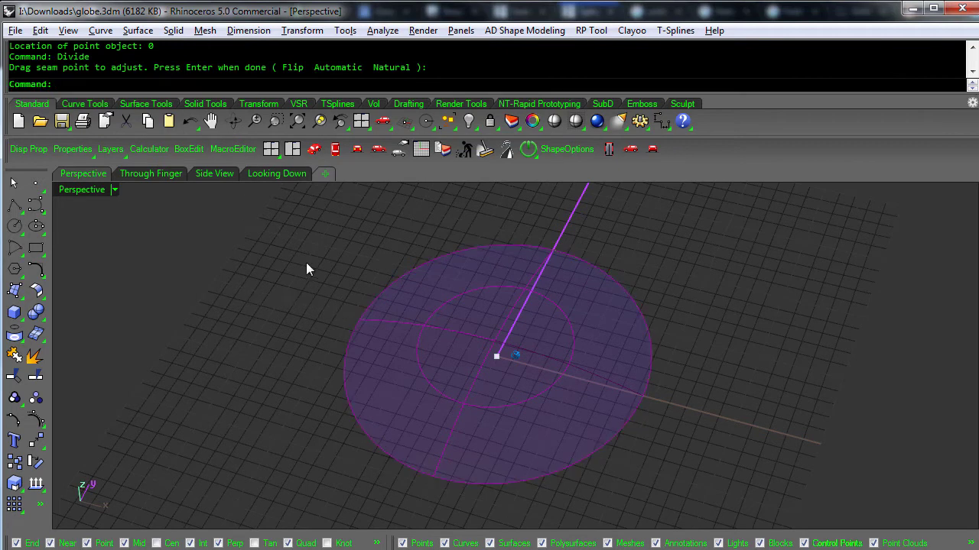
left_click_drag(283, 228, 762, 528)
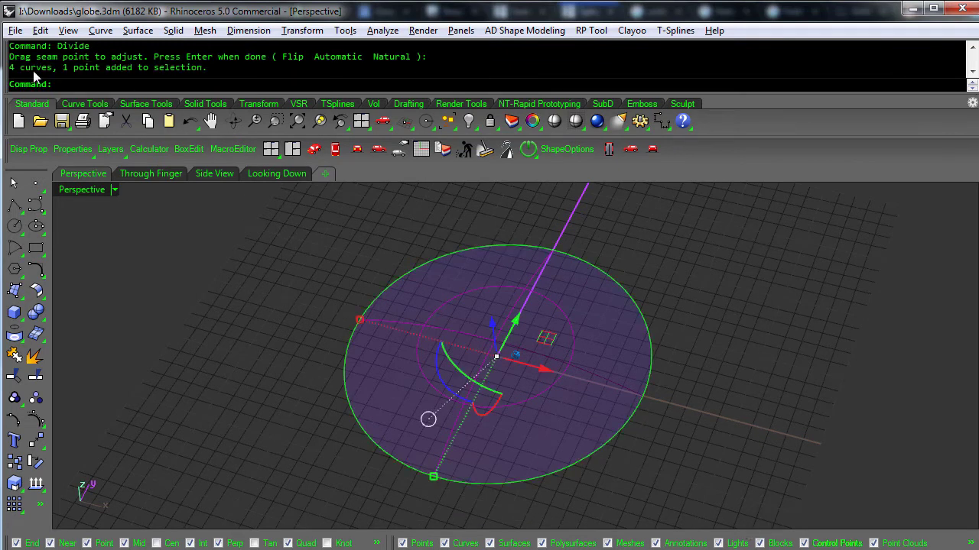
key("Escape")
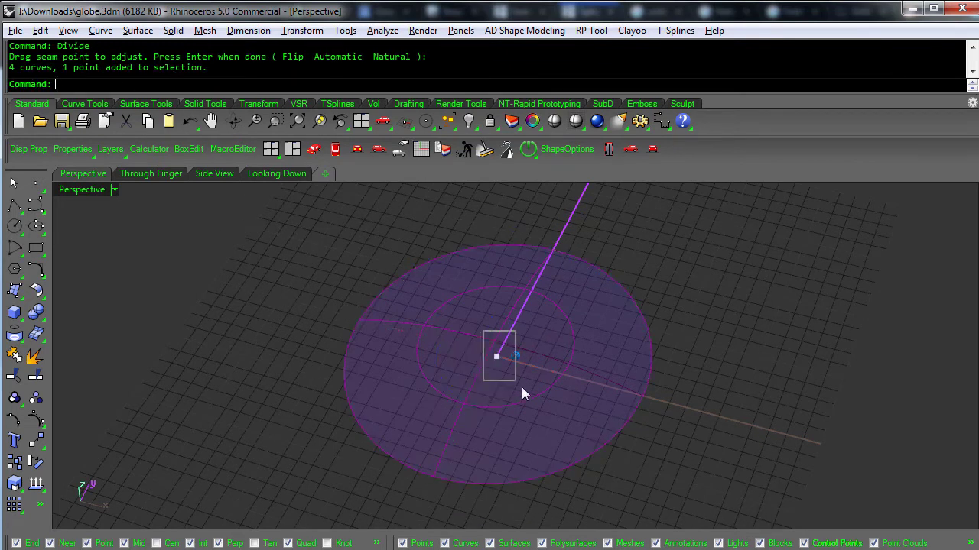
Lock the point at the origin
left_click_drag(513, 378, 525, 387)
middle_click(526, 387)
left_click(493, 352)
Window-select the base circle's segments to check them, and clear the selection
right_click_drag(643, 400, 682, 398)
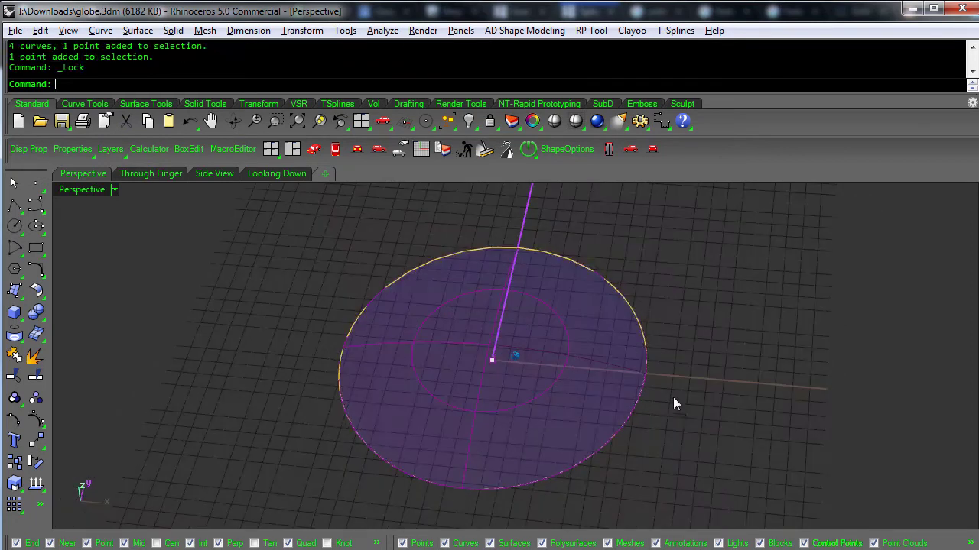
left_click_drag(276, 233, 714, 531)
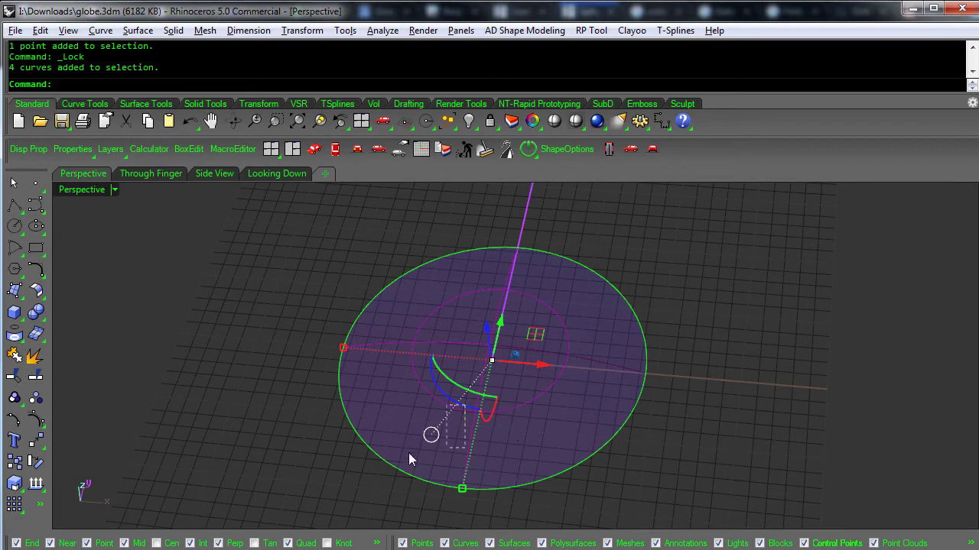
left_click_drag(442, 392, 497, 419)
left_click(665, 424)
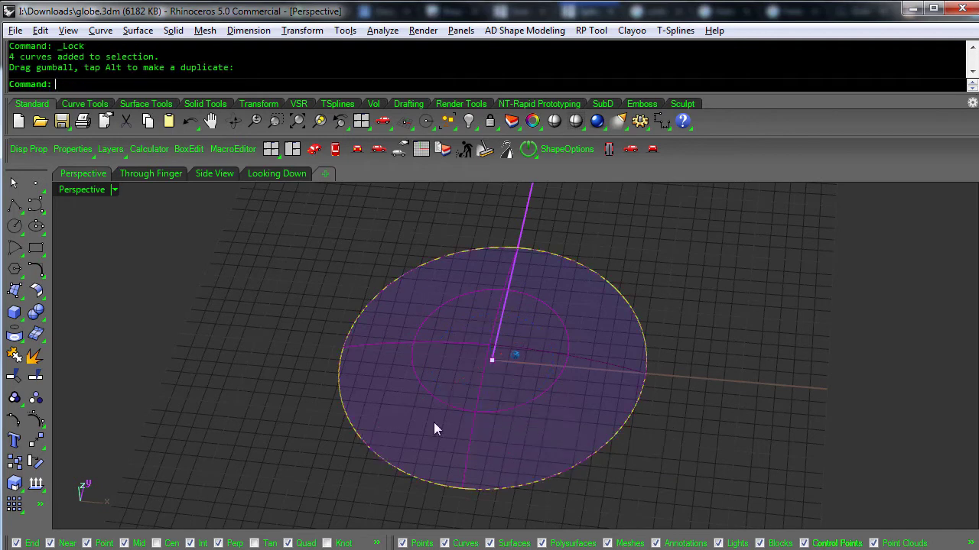
Create a surface from the four arcs of the dome's base circle with EdgeSrf
left_click(16, 291)
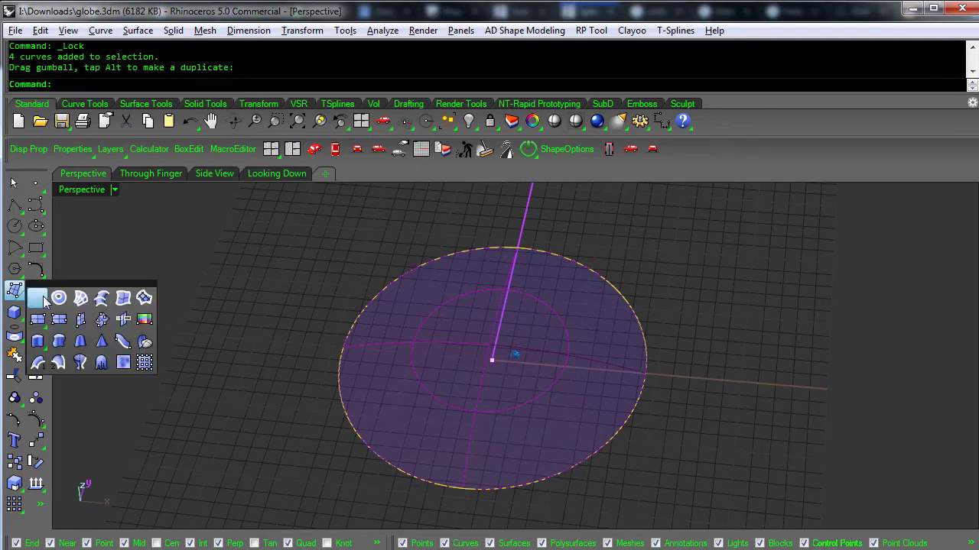
left_click(122, 299)
left_click(353, 325)
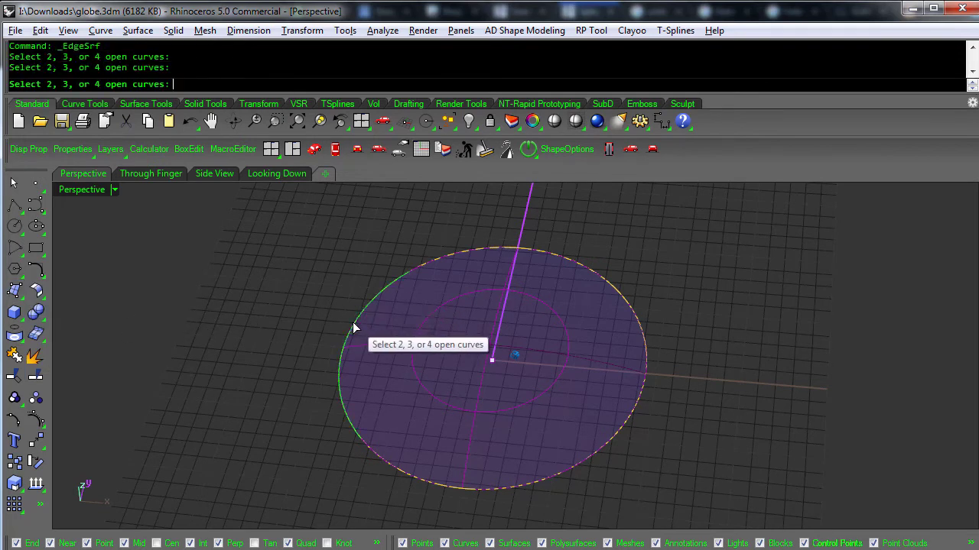
left_click(449, 261)
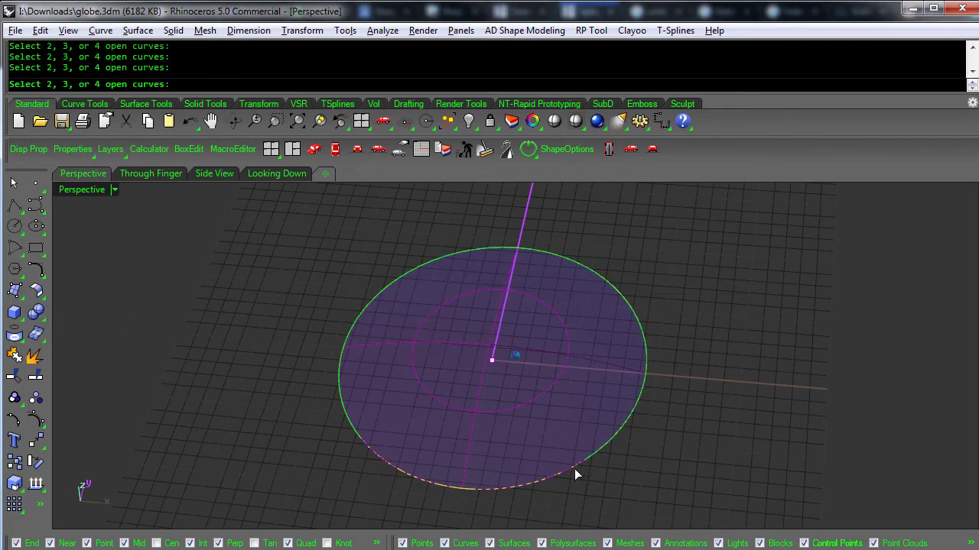
left_click(579, 469)
left_click(592, 387)
Copy the new edge surface from the point at the origin to the centre point of the flat continents map
right_click_drag(654, 374, 609, 325)
middle_click(608, 325)
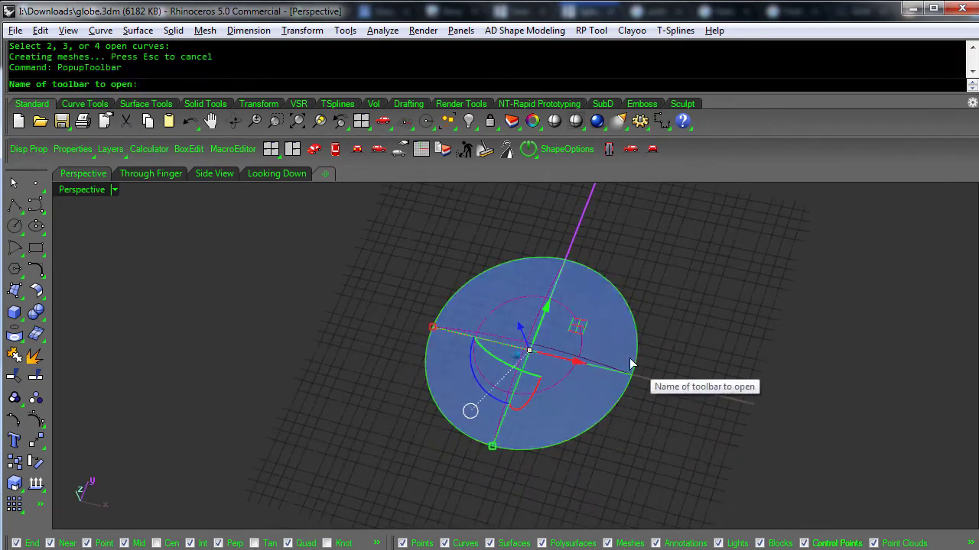
left_click(598, 309)
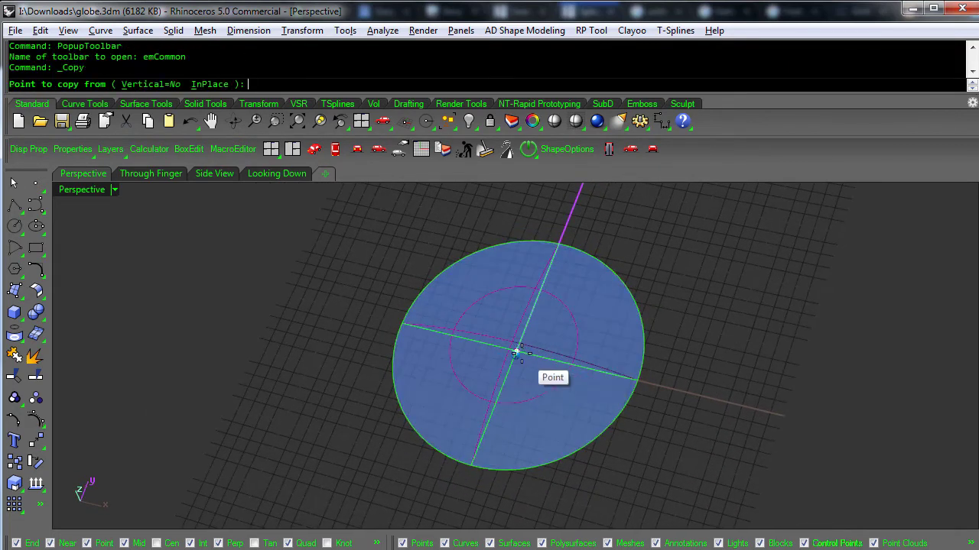
left_click(518, 352)
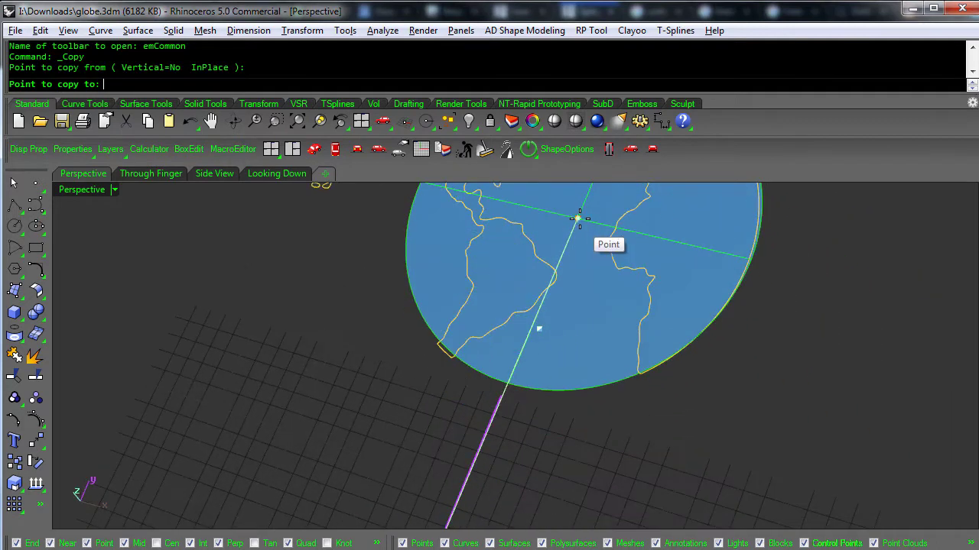
left_click(578, 219)
Place an extra copy of the surface beside the continents map, end the Copy command and delete that copy
right_click_drag(878, 349, 883, 400)
left_click(880, 392)
scroll(880, 393, "down", 2)
right_click(880, 392)
left_click(880, 393)
middle_click(870, 383)
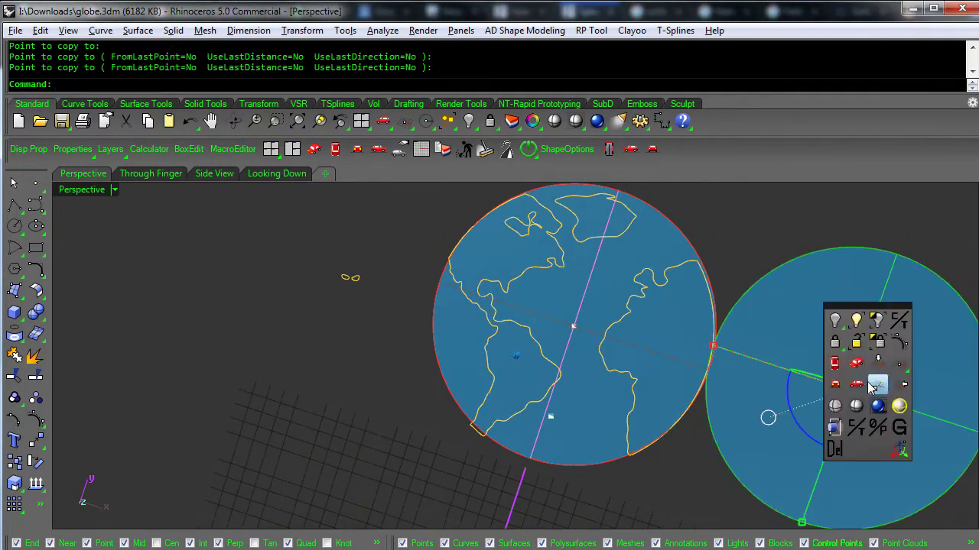
left_click(835, 442)
Examine the copied surface and the continent outlines in relation to the base surface under the dome
scroll(827, 441, "up", 3)
right_click_drag(794, 440, 743, 439)
scroll(742, 438, "down", 2)
scroll(743, 438, "down", 2)
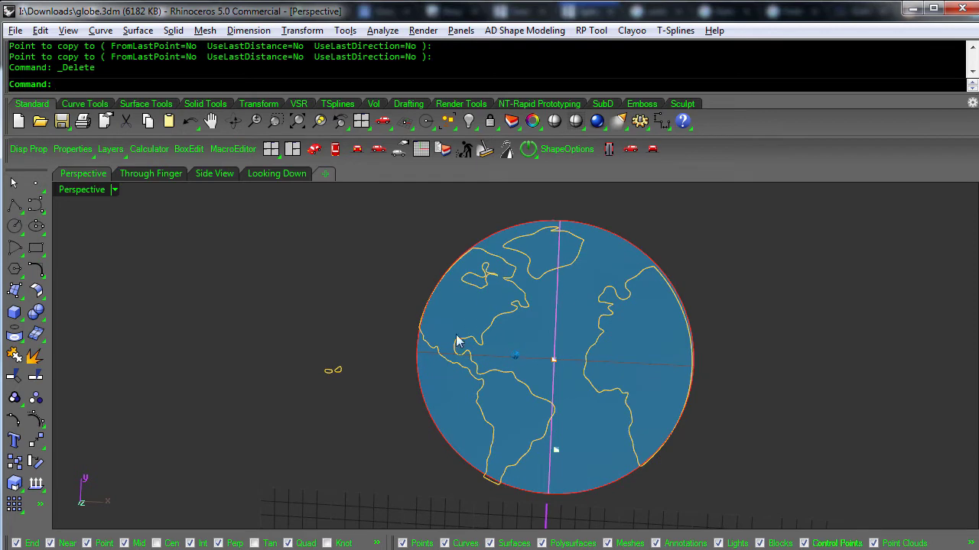
right_click_drag(533, 466, 527, 462)
scroll(505, 443, "up", 4)
key("Page_Up")
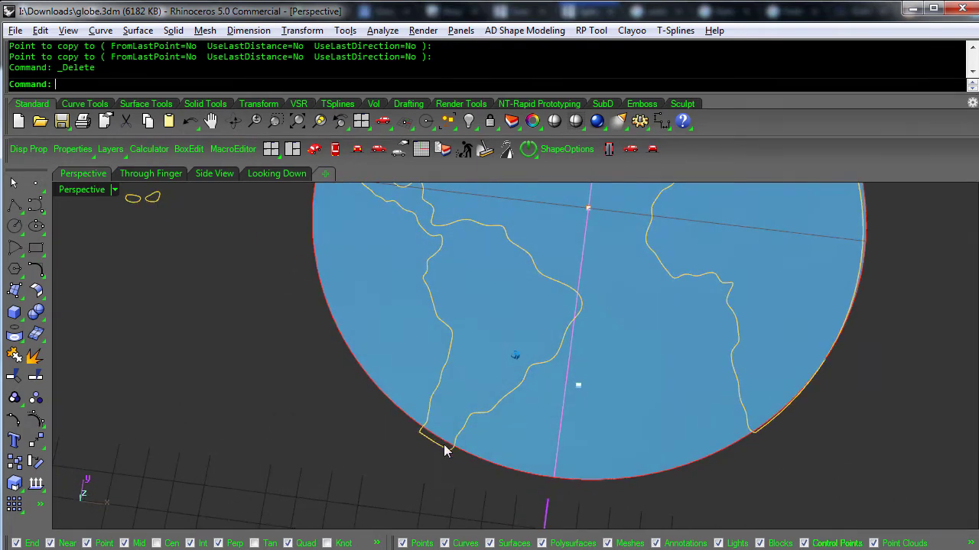
key("Right")
key("Right")
key("Up")
left_click(503, 411)
left_click(511, 357)
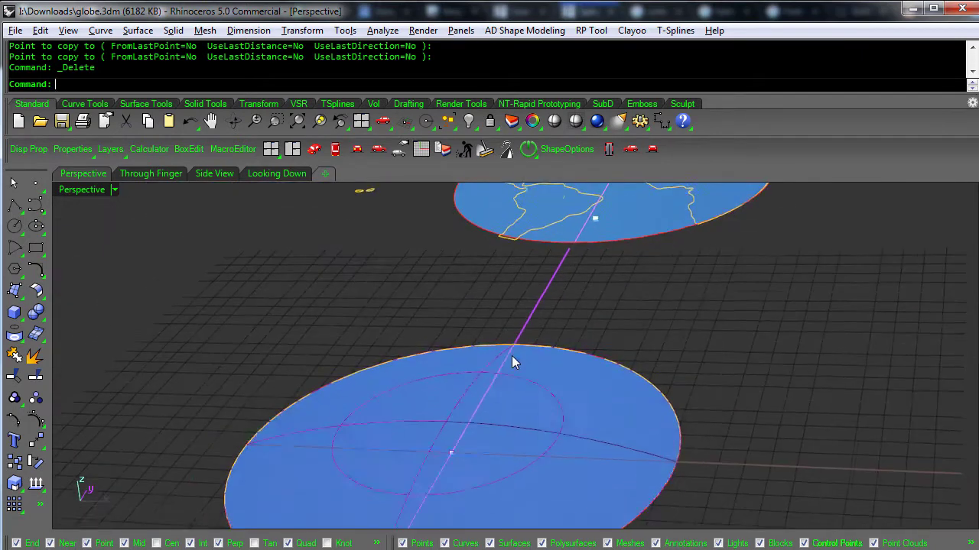
Rebuild the surface spanning the base circle with 5 points and degree 4 in both U and V, deleting the input
right_click_drag(512, 362, 566, 369)
left_click(566, 369)
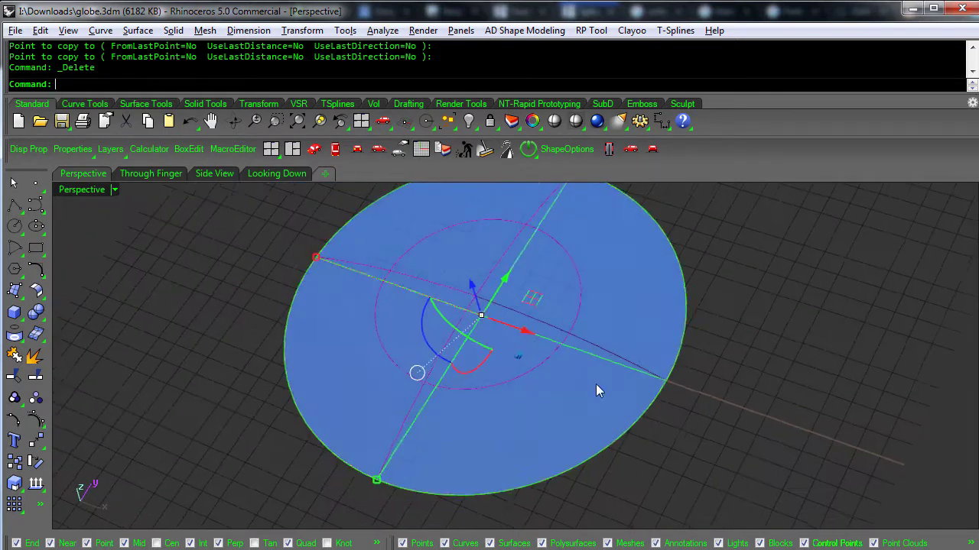
type("Re")
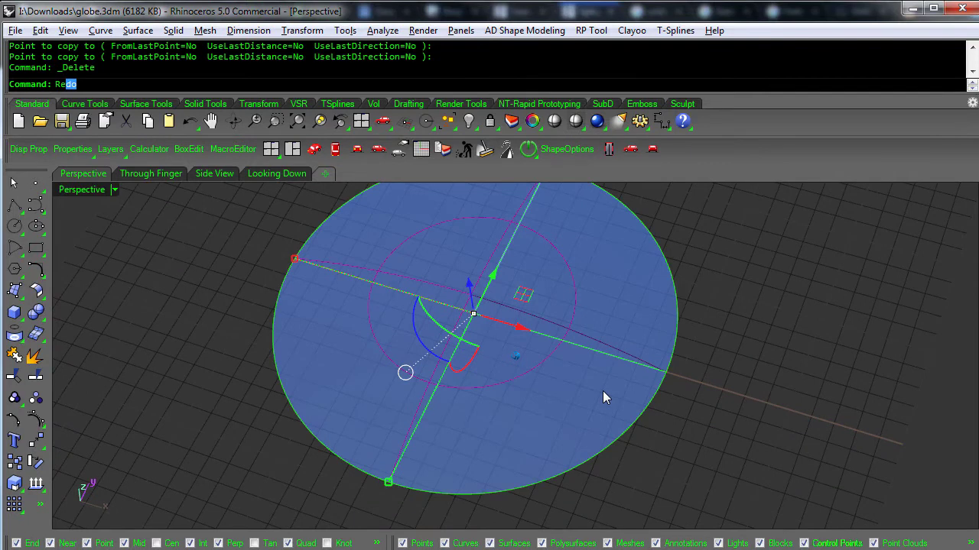
type("build")
key("Return")
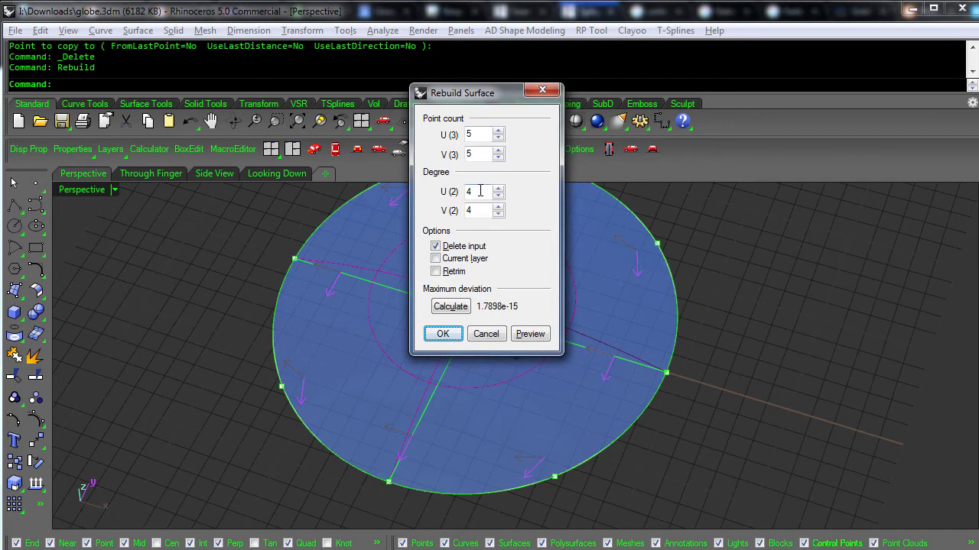
left_click(444, 334)
Turn on the control points of the rebuilt surface
middle_click(526, 411)
left_click(564, 382)
right_click_drag(565, 382, 612, 451)
scroll(593, 427, "down", 2)
scroll(555, 344, "down", 3)
right_click_drag(555, 344, 546, 352)
scroll(529, 398, "up", 2)
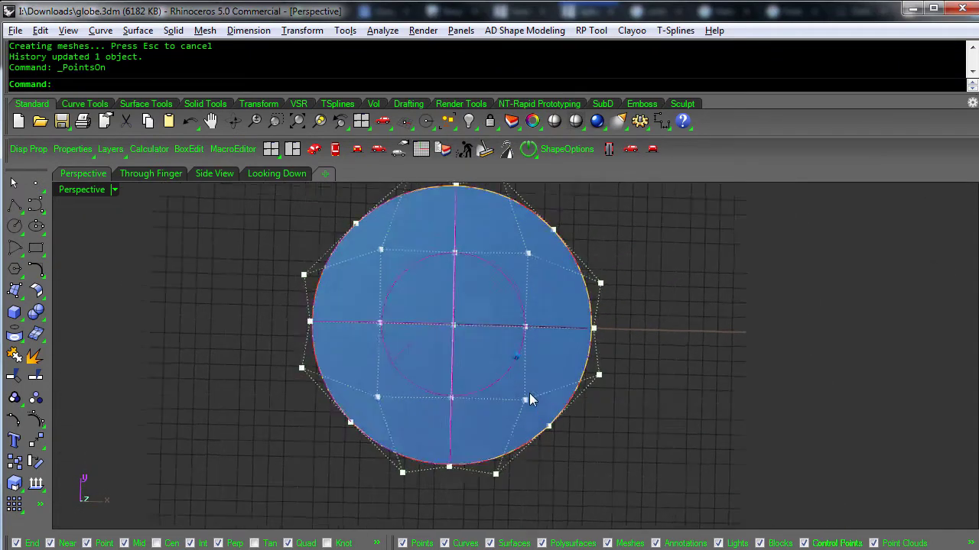
scroll(414, 343, "up", 2)
Select the surface's centre control point to check the layout of the control net, and clear the selection
left_click(448, 323)
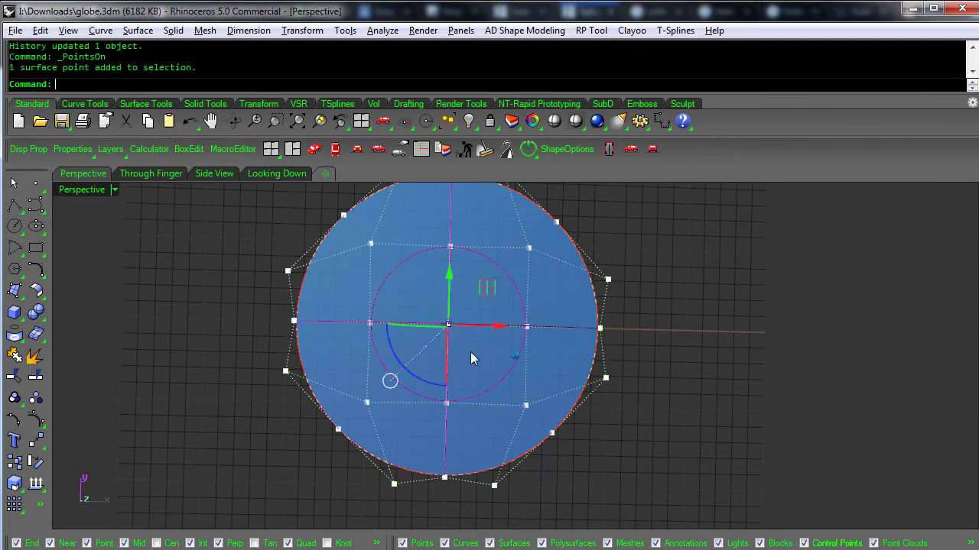
scroll(470, 351, "up", 2)
right_click_drag(471, 352, 349, 353)
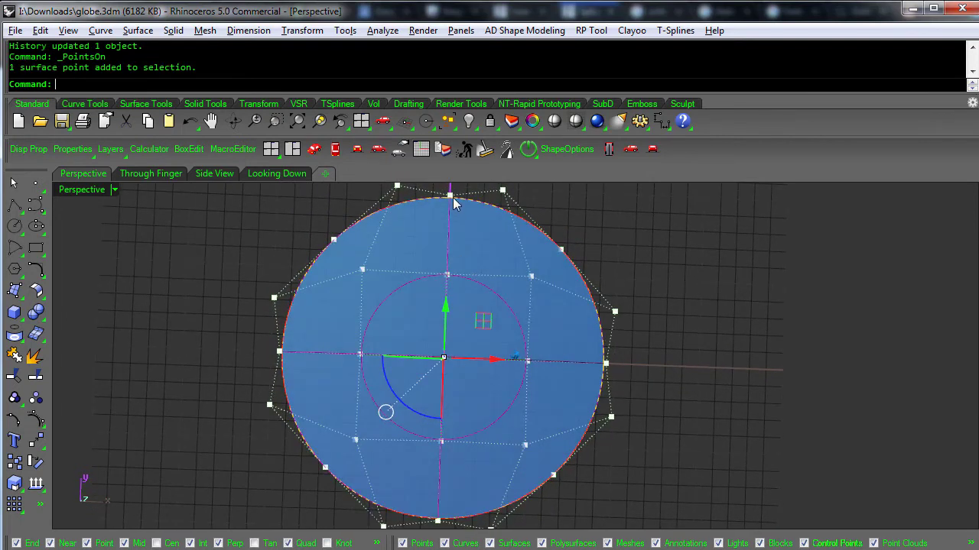
key("Escape")
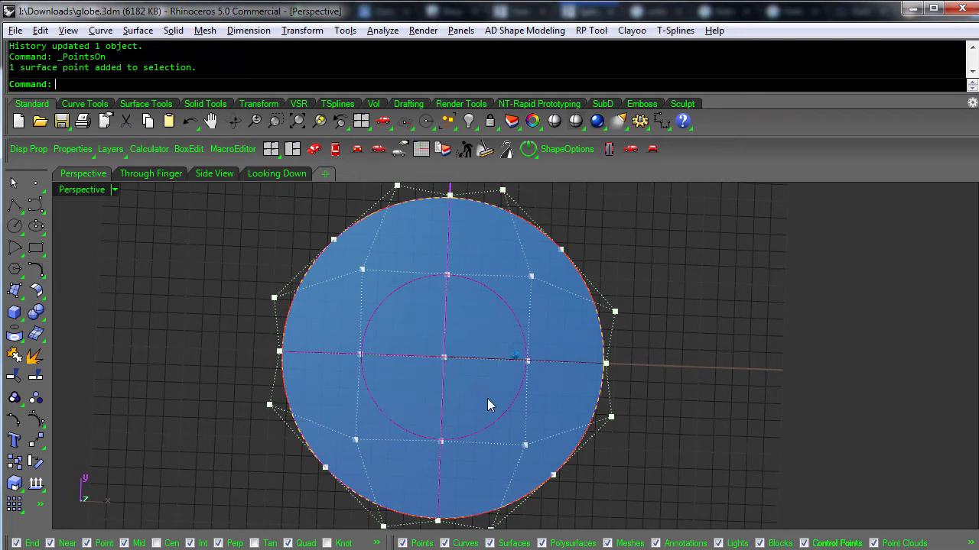
scroll(488, 400, "down", 2)
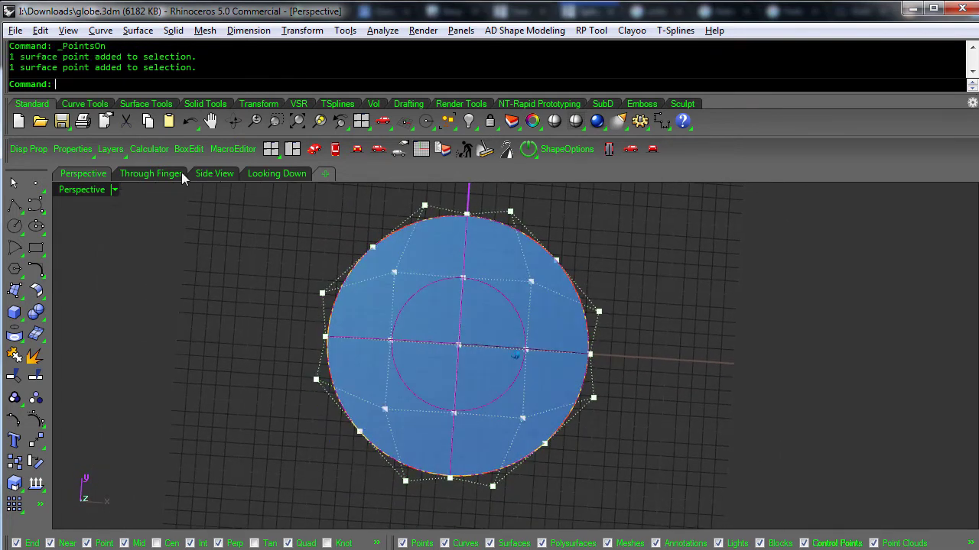
In the Looking Down view, select the four inner control points on the axes and scale them outward from the centre
left_click(269, 173)
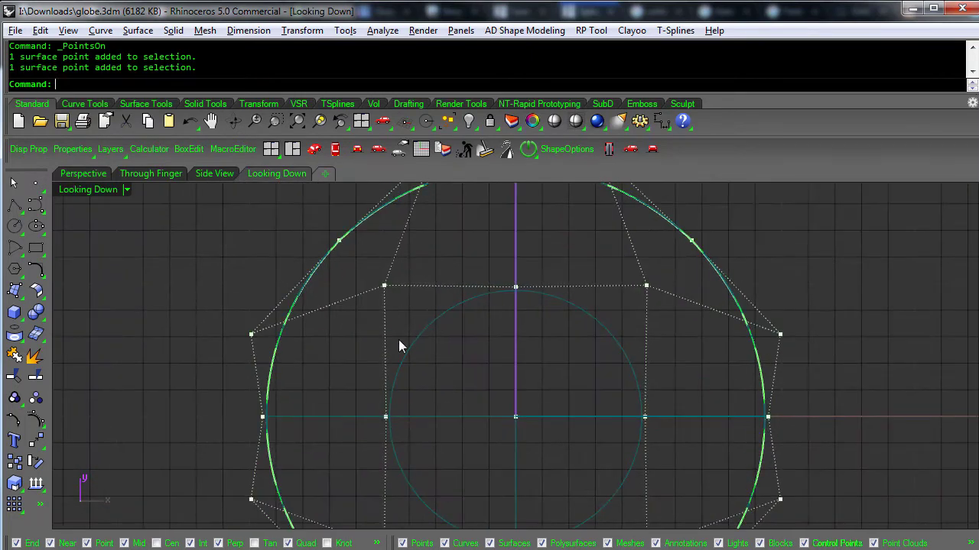
left_click(516, 287)
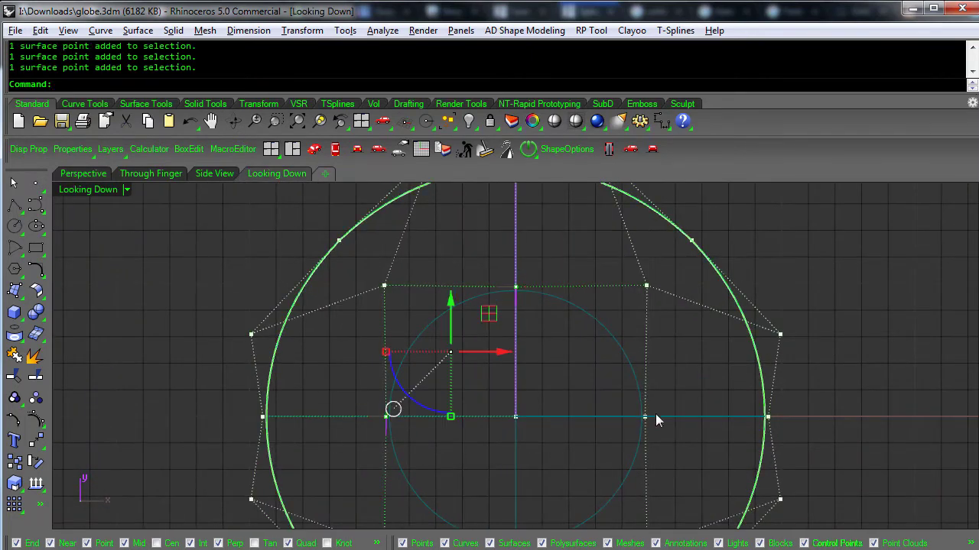
left_click_drag(616, 400, 667, 434, "shift")
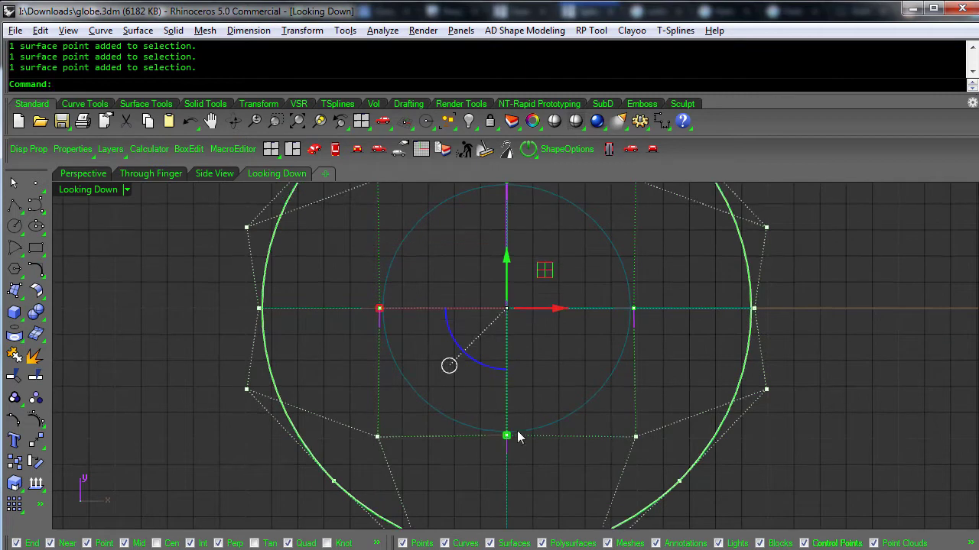
left_click_drag(507, 437, 507, 475)
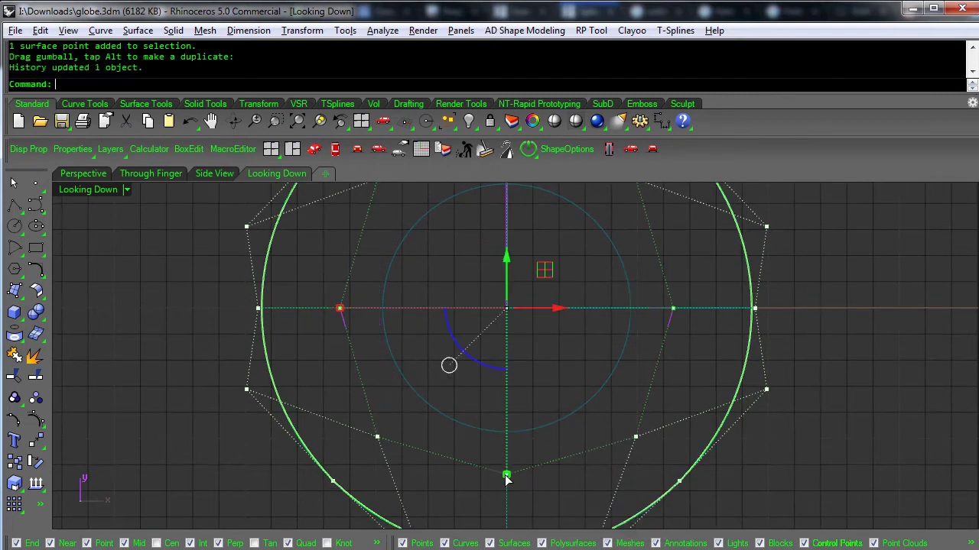
key("Down")
key("Down")
key("Down")
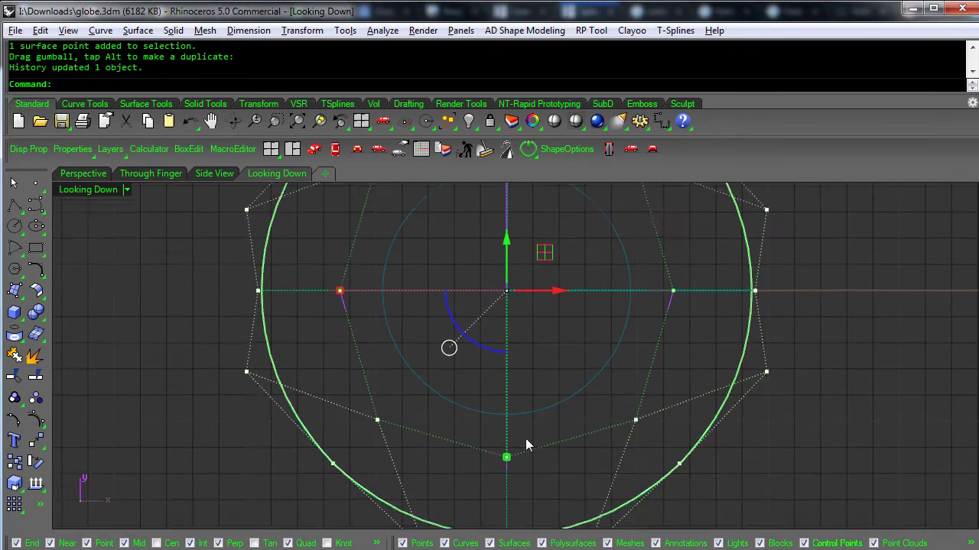
left_click_drag(507, 451, 508, 458)
left_click(564, 457)
Select the inner control points around the centre and raise them along Z in the Side View to slightly above the dome's top
scroll(564, 457, "down", 1)
scroll(563, 455, "down", 4)
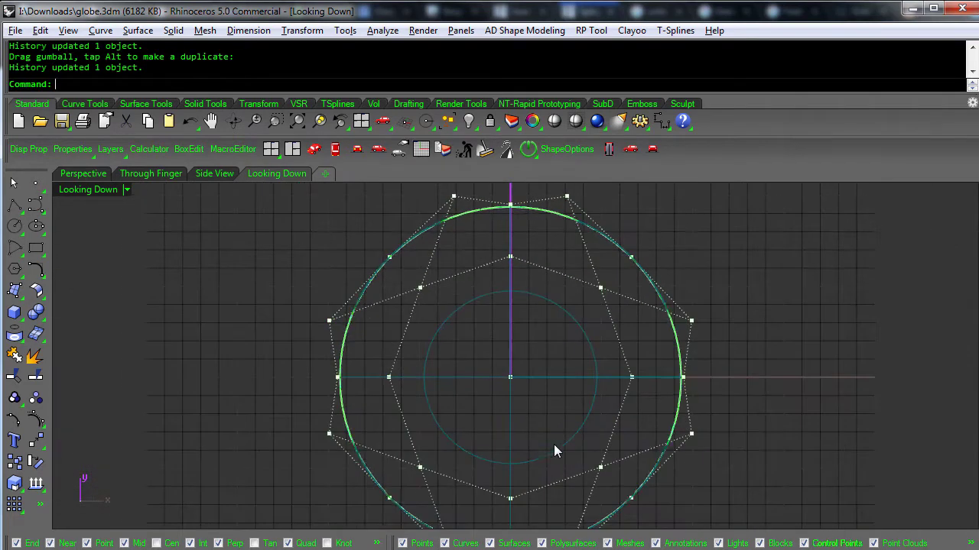
left_click_drag(405, 266, 654, 416)
key("Up")
left_click_drag(607, 492, 607, 494, "shift")
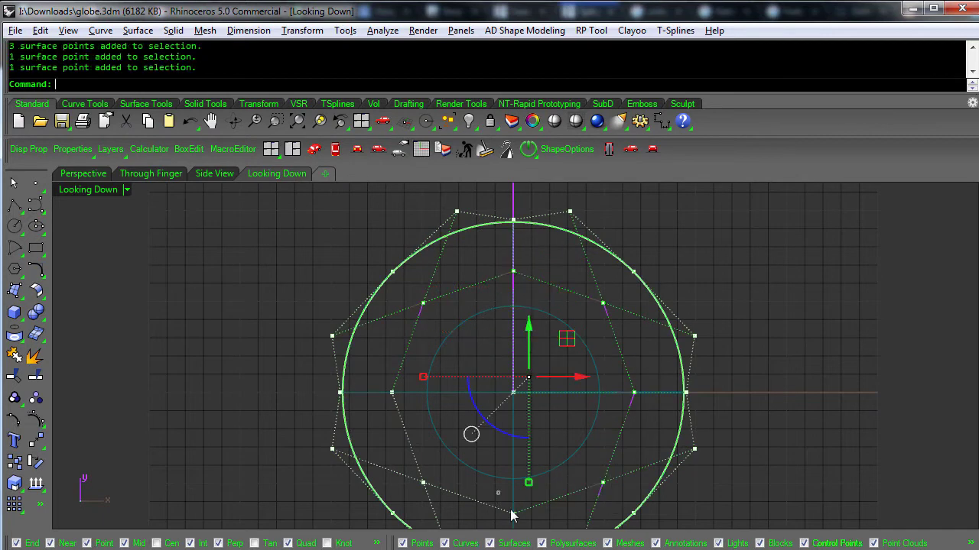
left_click_drag(524, 527, 525, 528, "shift")
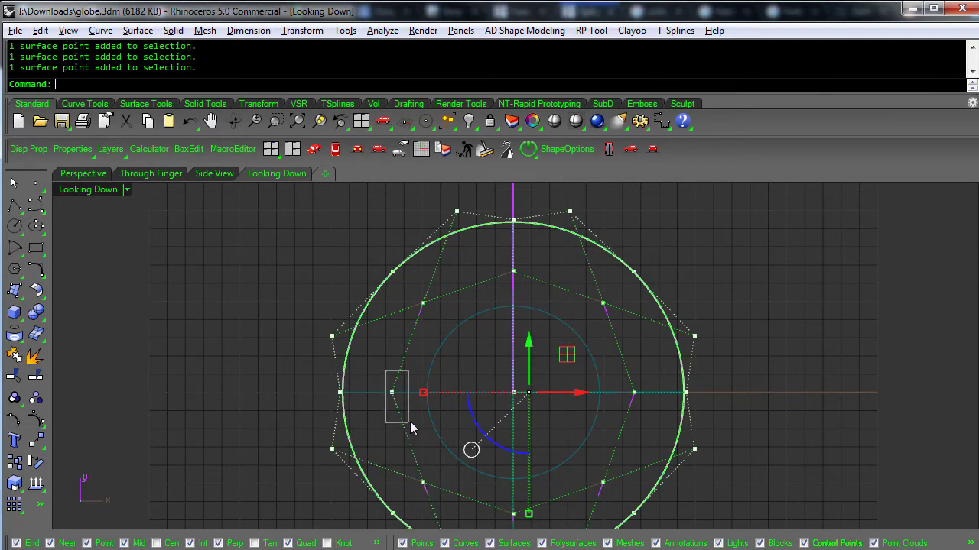
left_click_drag(555, 426, 551, 425, "shift")
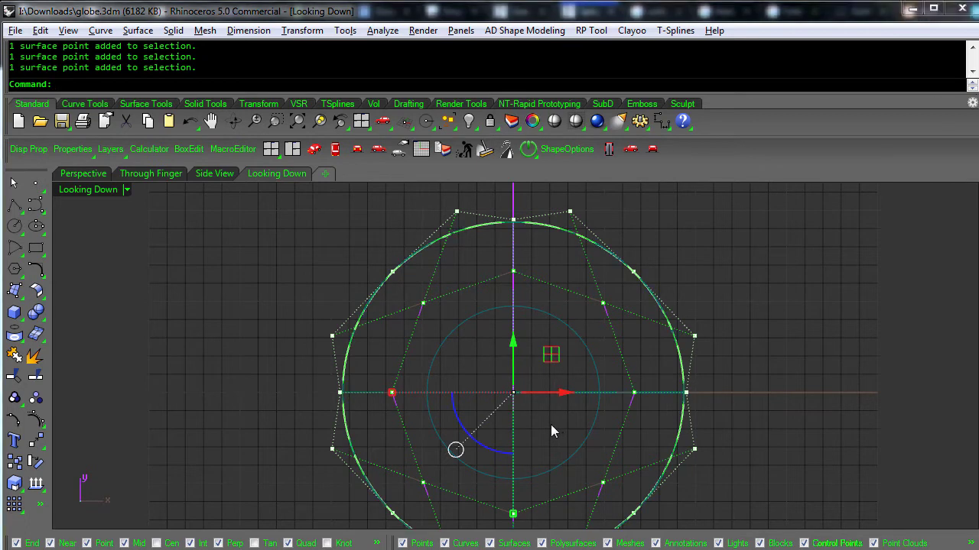
middle_click(551, 425)
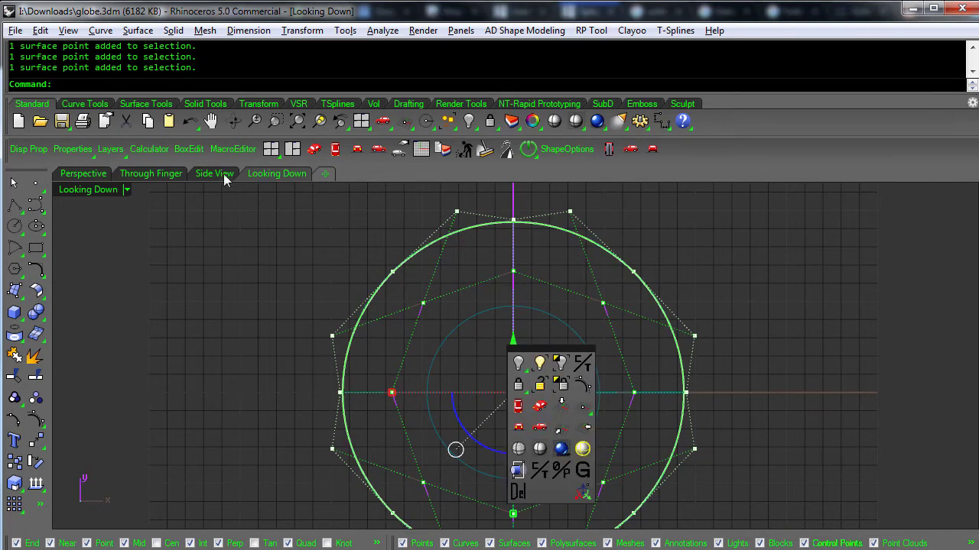
left_click(233, 175)
scroll(581, 374, "down", 2)
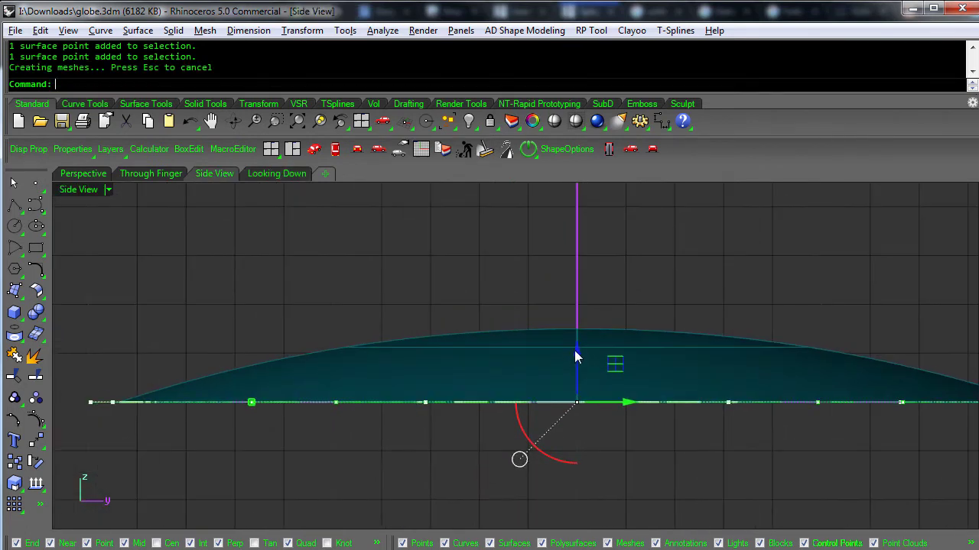
mouse_move(576, 352)
left_mouse_down()
mouse_move(577, 253)
mouse_move(584, 274)
mouse_move(568, 297)
left_mouse_up()
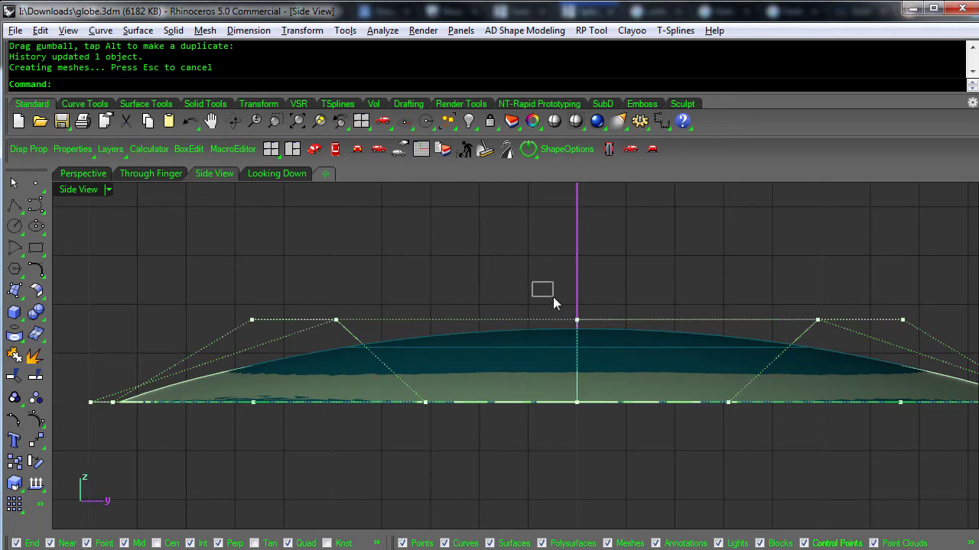
In the Perspective view, raise the surface's centre control point along Z
middle_click(575, 320)
left_click(542, 332)
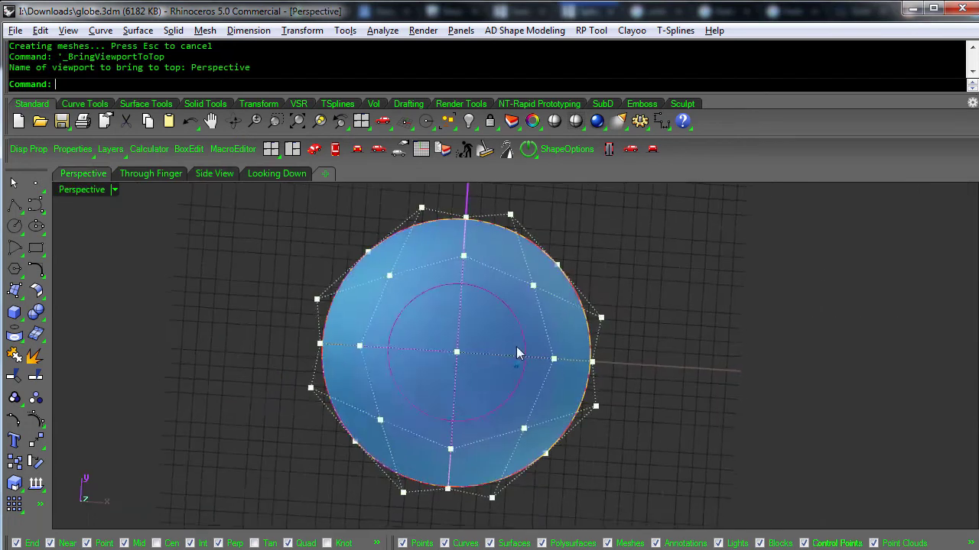
right_click_drag(500, 379, 496, 306)
left_click_drag(506, 247, 511, 213)
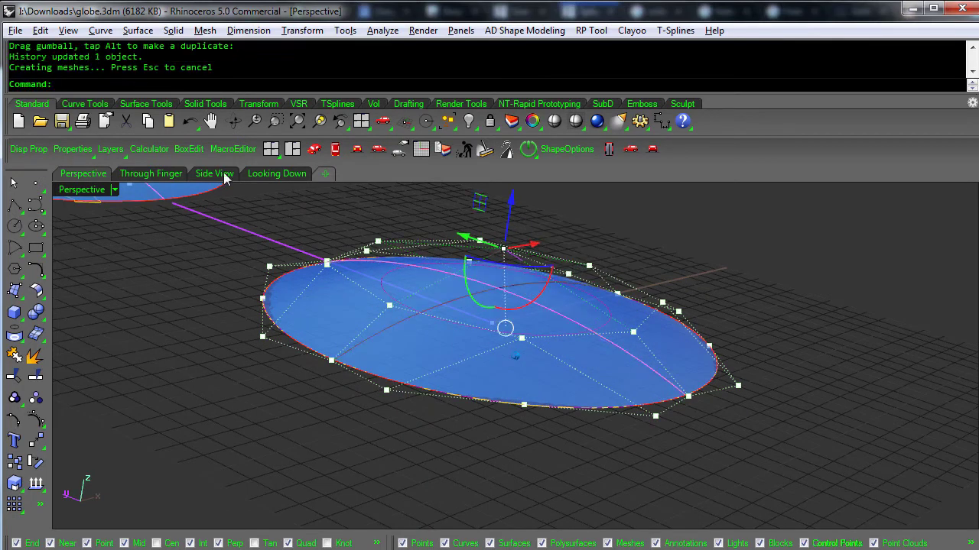
In the Side View, window-select the raised inner control points, move them further up along Z and clear the selection
left_click(214, 174)
left_click_drag(290, 287, 968, 338)
scroll(678, 303, "up", 2)
left_click_drag(625, 246, 652, 211)
left_click(677, 246)
scroll(689, 345, "down", 3)
right_click_drag(680, 463, 604, 414)
scroll(648, 414, "down", 2)
left_click(647, 414)
Set the Perspective view to the tsShiny display mode and examine how the new surface fits the dome along its rim
middle_click(648, 414)
left_click(640, 398)
scroll(604, 414, "up", 3)
right_click_drag(255, 191, 559, 354, "shift")
middle_click(559, 353)
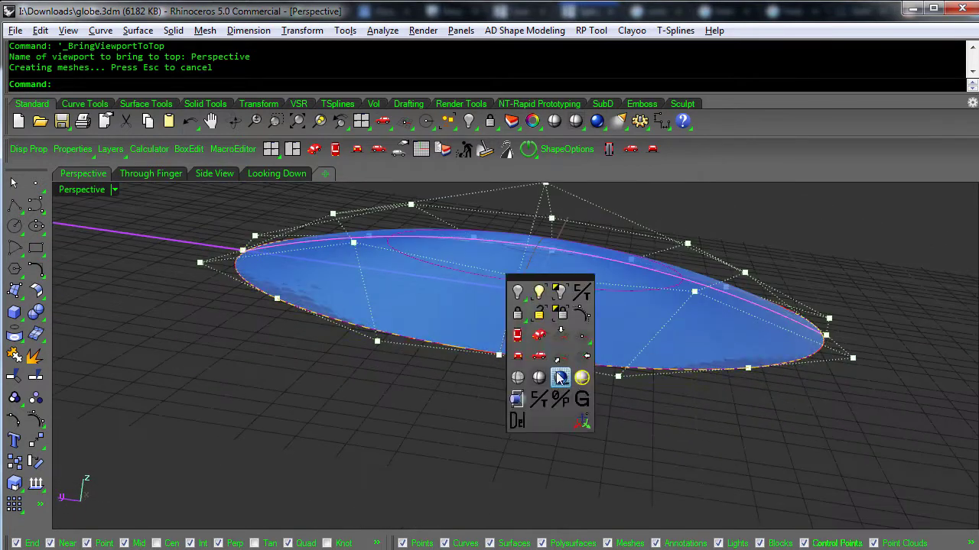
left_click(559, 377)
scroll(755, 391, "up", 6)
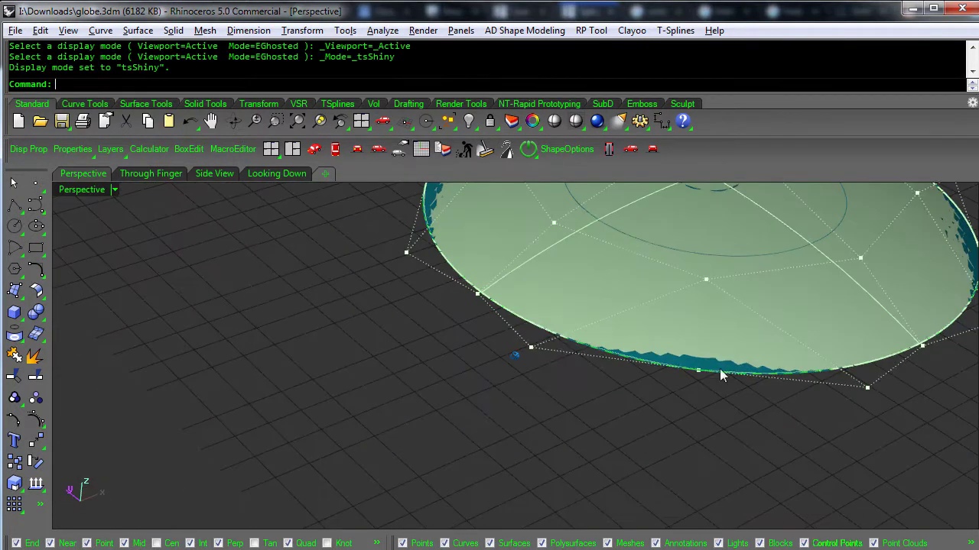
mouse_move(761, 359)
right_mouse_down()
mouse_move(841, 308)
mouse_move(687, 387)
mouse_move(601, 333)
right_mouse_up()
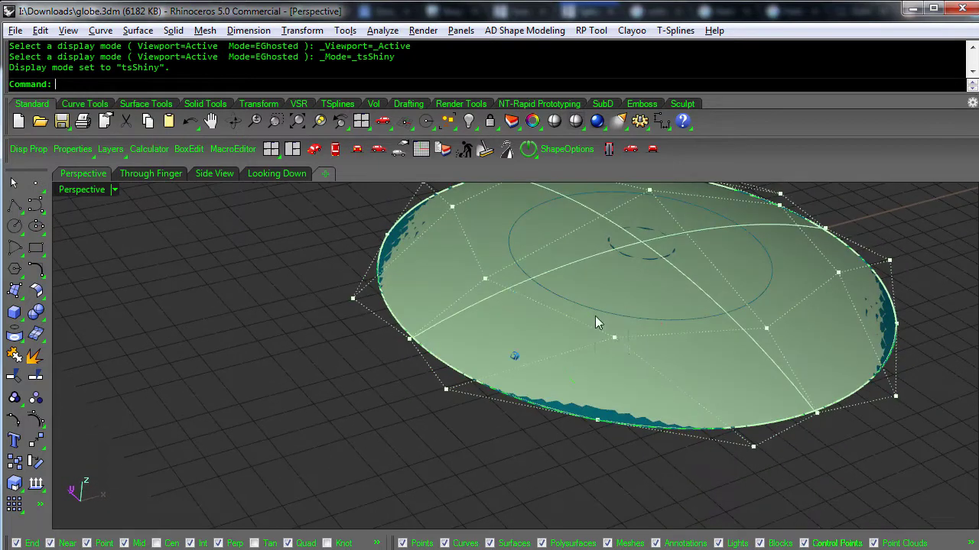
Select the four diagonal inner control points of the new surface and scale them slightly outward from the centre
left_click(614, 338)
right_click_drag(489, 296, 480, 322)
left_click(454, 247, "shift")
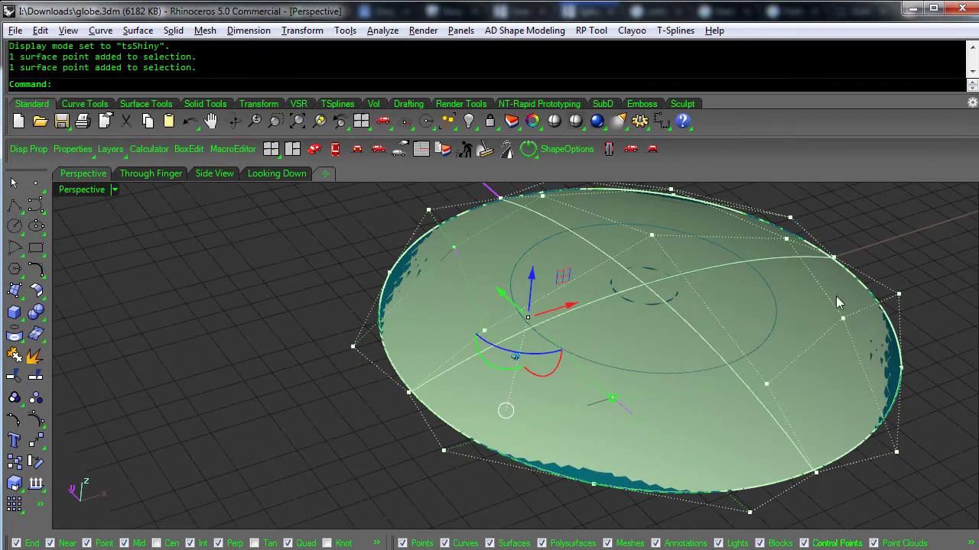
left_click(843, 317, "shift")
right_click_drag(848, 322, 497, 305)
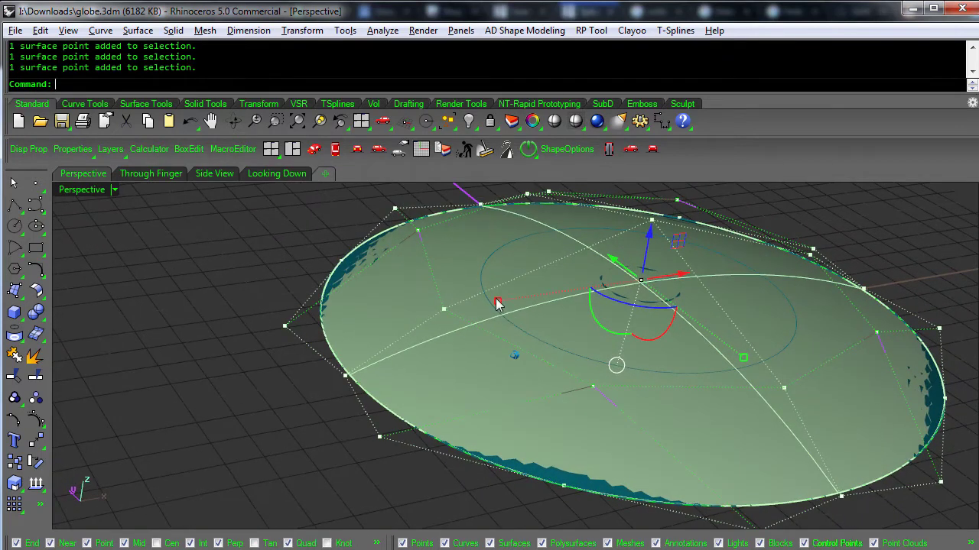
left_click_drag(498, 305, 490, 305)
left_click_drag(484, 306, 483, 306)
left_click(265, 418)
Examine the reshaped surface's fit against the dome from low and raised angles around the rim
key("Down")
key("Down")
key("Down")
key("Down")
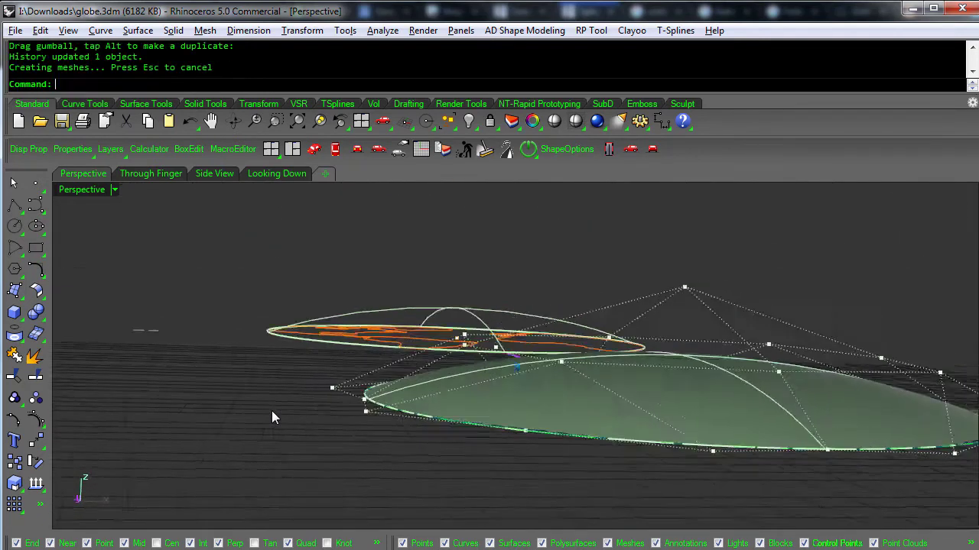
key("Down")
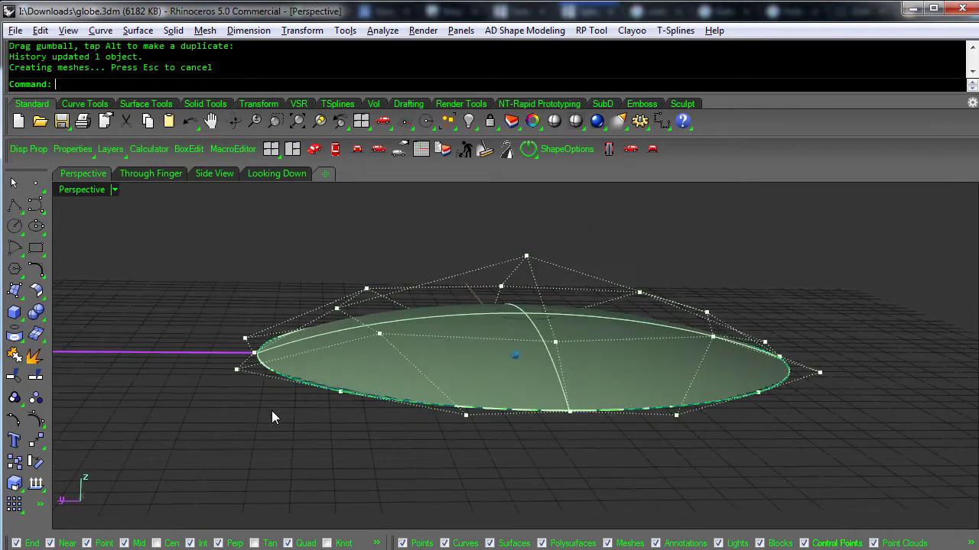
key("Down")
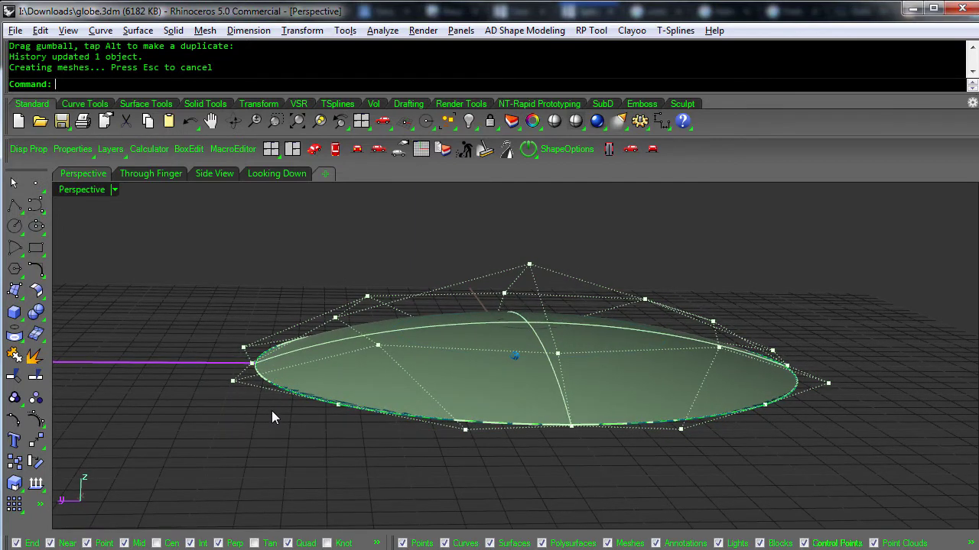
key("Down")
key("Down")
key("Down")
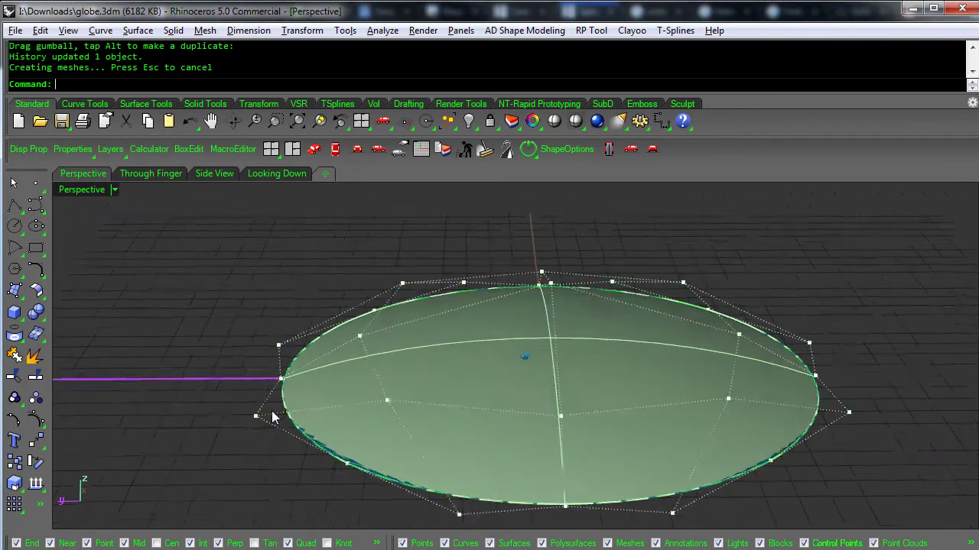
right_click_drag(240, 388, 262, 406)
Select the copy of the dome surface above the continent curves and undo its rebuild
left_click(338, 369)
right_click_drag(458, 465, 458, 445)
key("Up")
key("Up")
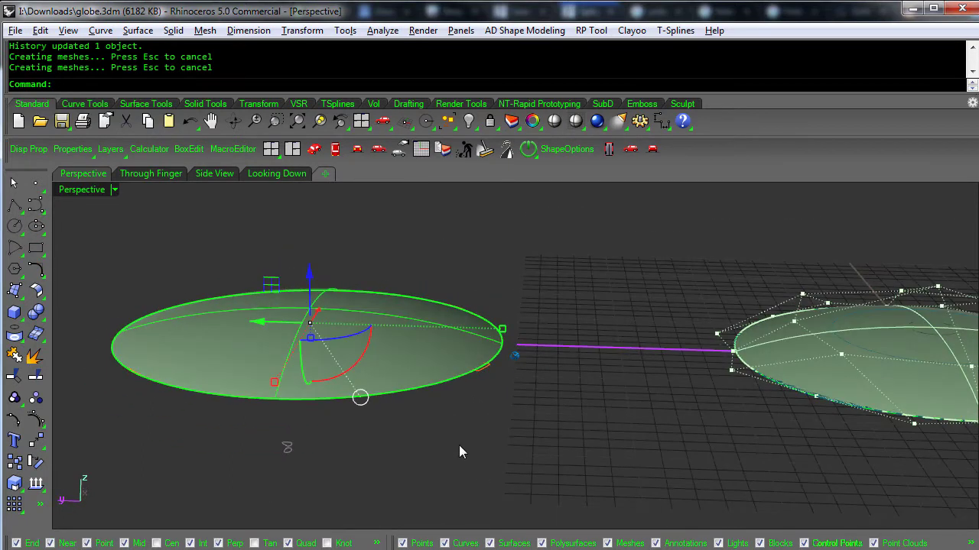
key("ctrl+z")
key("Down")
key("Down")
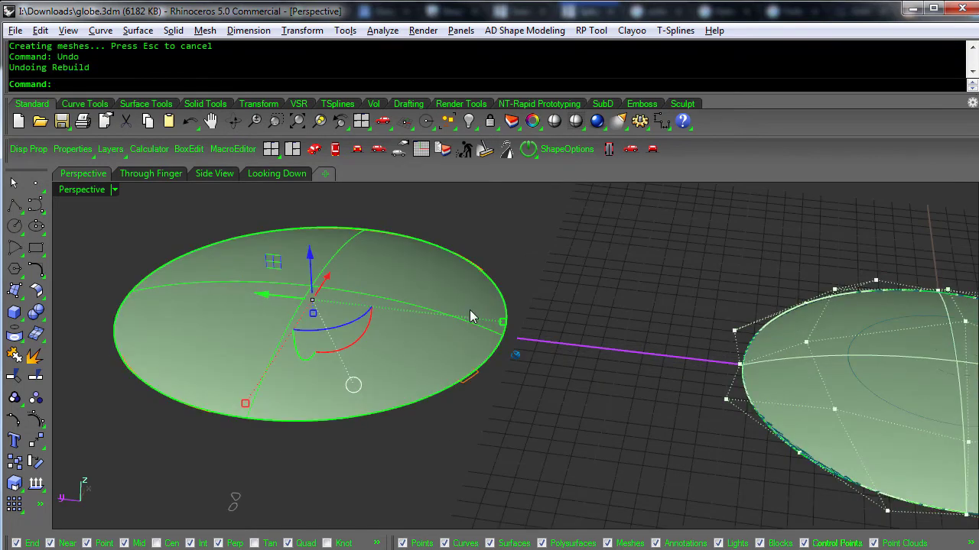
Flatten the selected dome surface copy with SetPt by setting only its world Z to 0, and clear the selection
middle_click(470, 316)
left_click(417, 276)
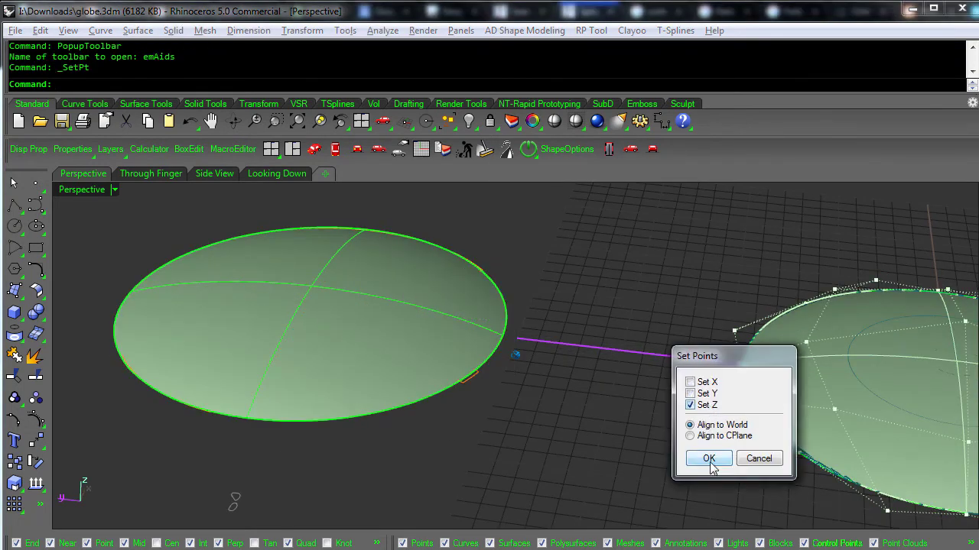
left_click(709, 458)
type("0")
key("Return")
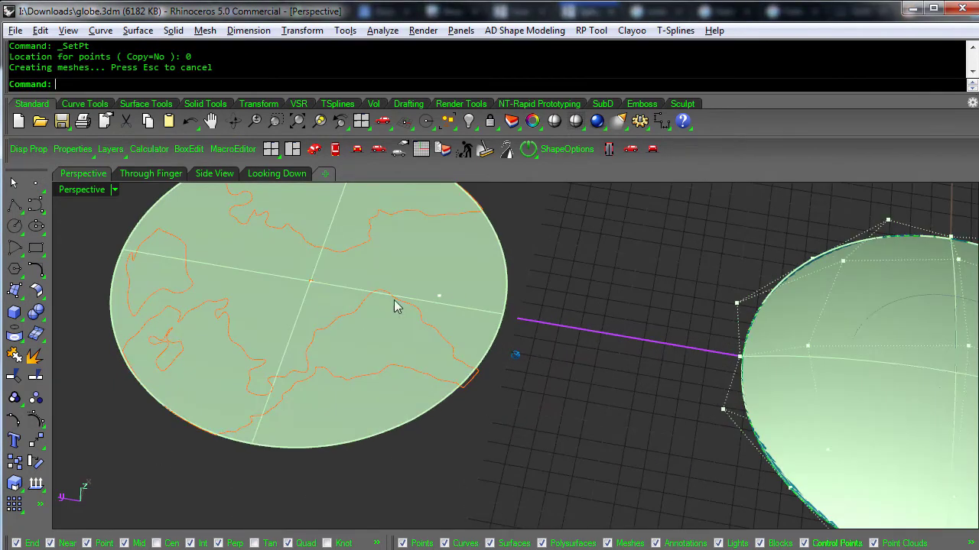
right_click_drag(348, 321, 330, 299)
scroll(336, 315, "down", 3)
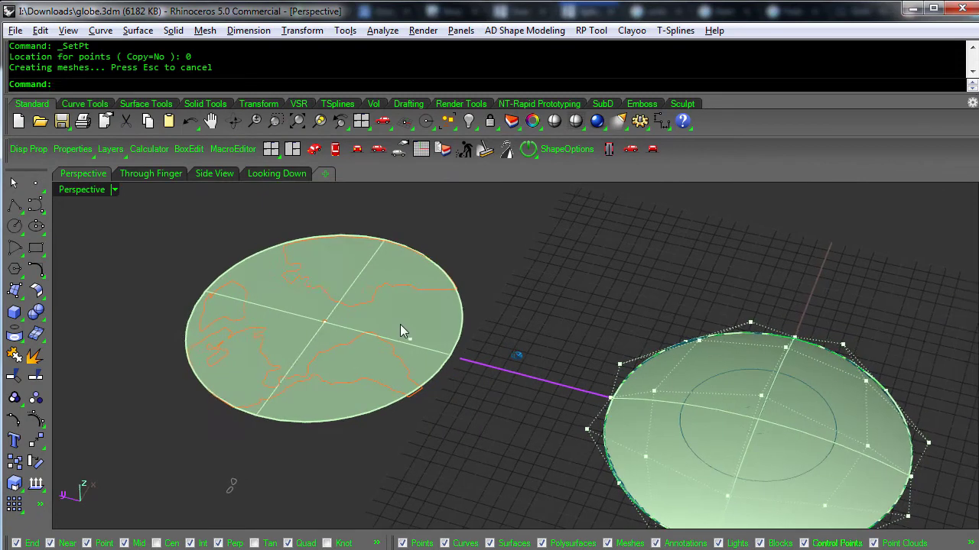
right_click_drag(400, 342, 308, 269)
key("Escape")
Select the continent curves and copy them with Flow along surface from the flattened disc onto the dome surface, picking matching corners
left_click(471, 334)
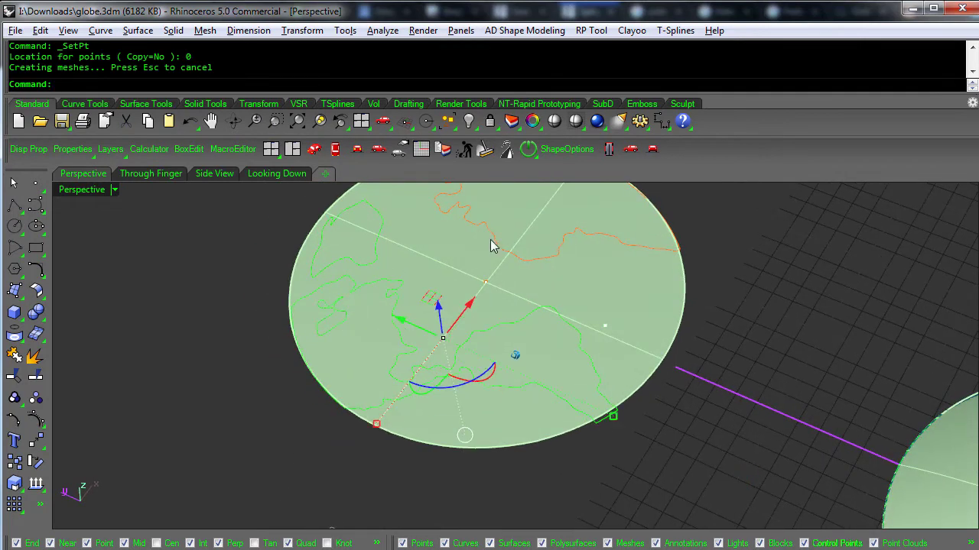
left_click(520, 258, "shift")
left_click(576, 278)
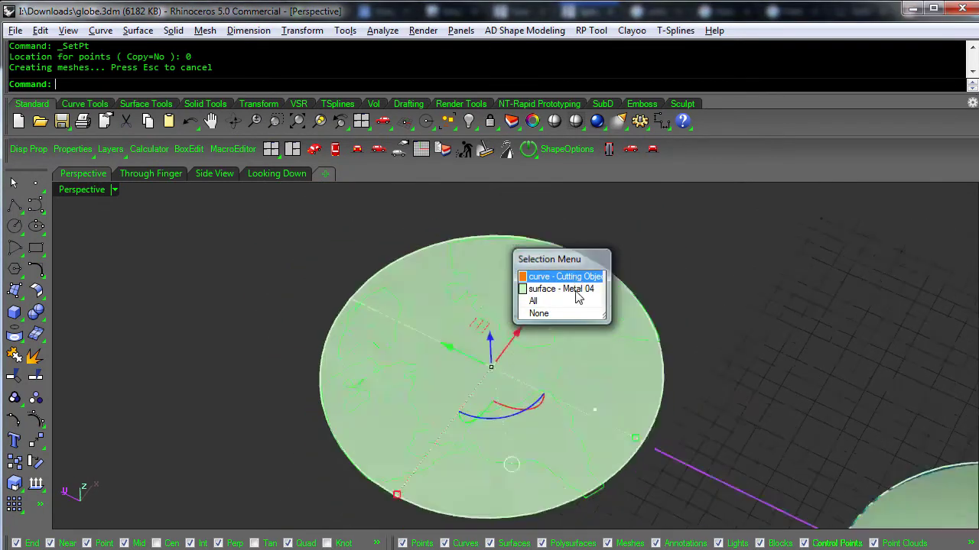
middle_click(588, 312)
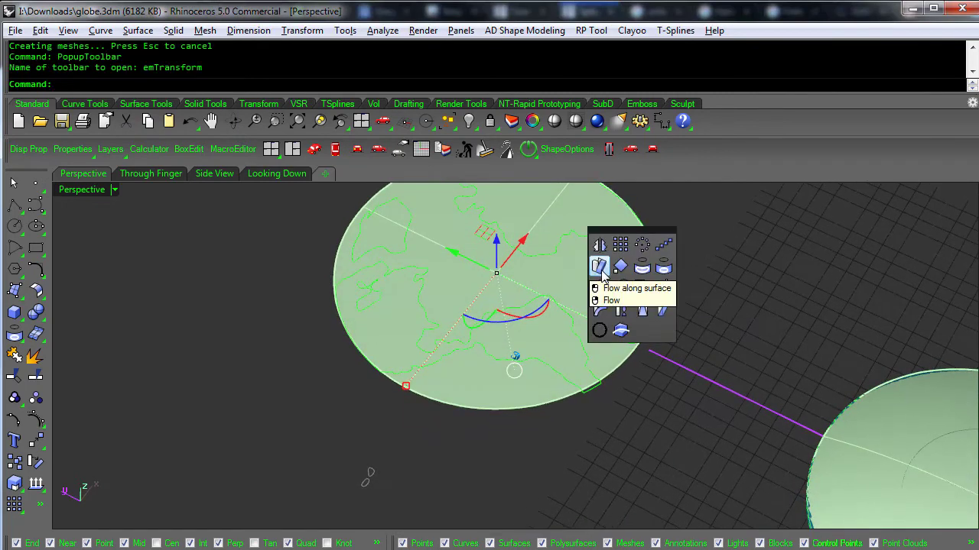
left_click(602, 271)
left_click(545, 389)
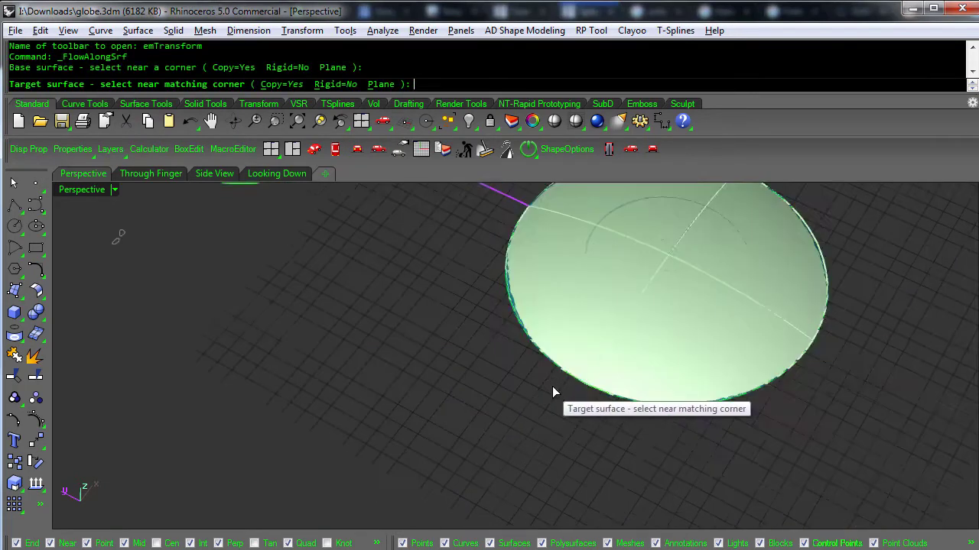
left_click(708, 389)
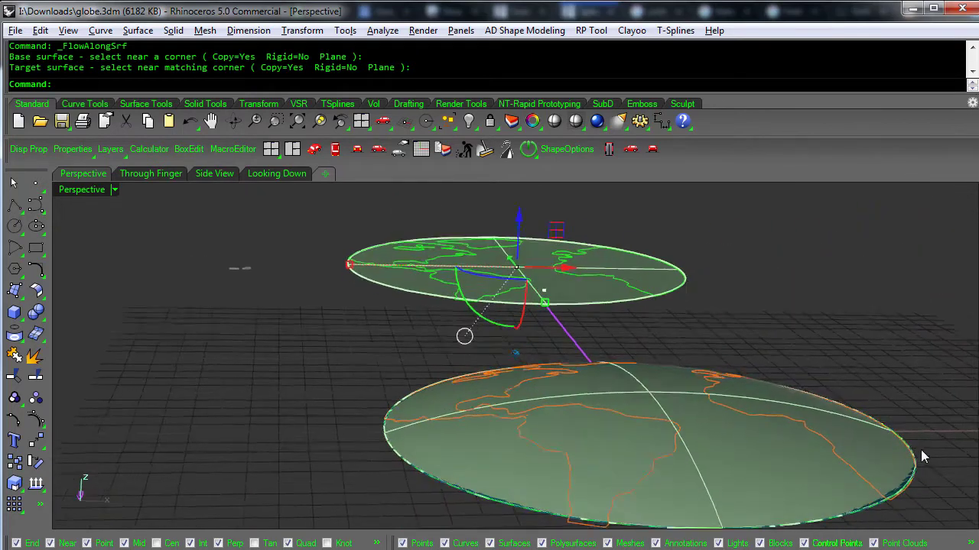
Clear the selection and examine how the flowed continent curves lie on the dome
left_click(918, 449)
scroll(918, 449, "up", 5)
key("Up")
key("Up")
key("Up")
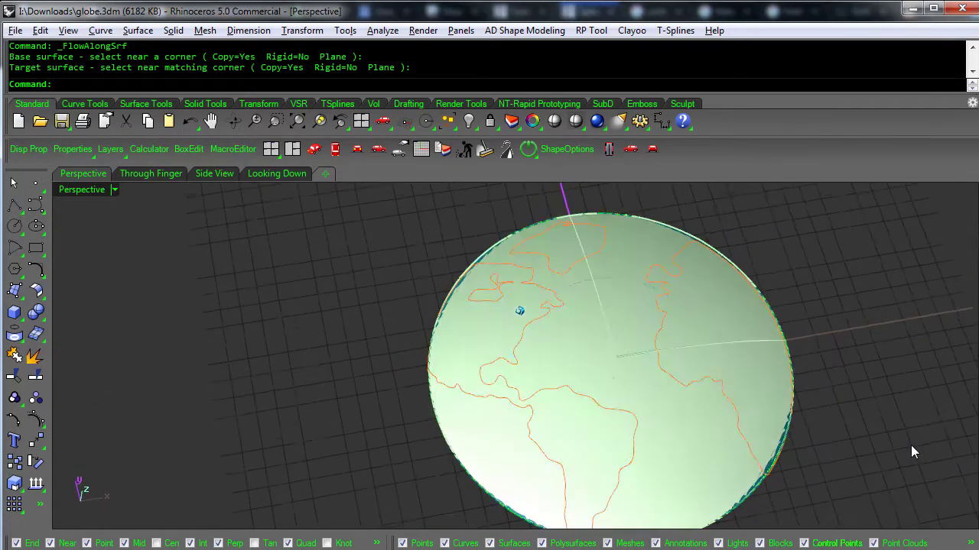
key("Down")
key("Down")
key("Down")
key("Down")
Copy the new dome surface to the clipboard, hide the original and paste the duplicate in place
left_click(775, 429)
key("ctrl+c")
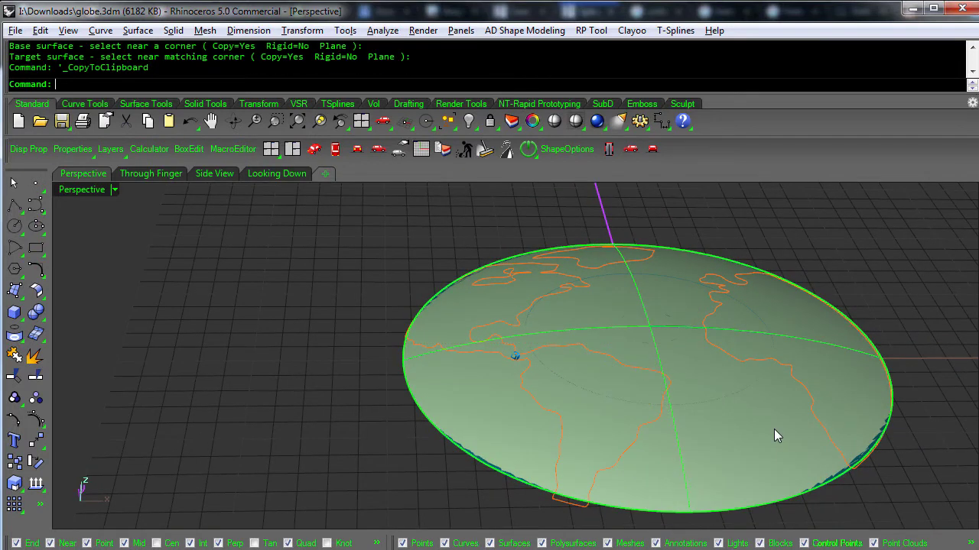
middle_click(729, 390)
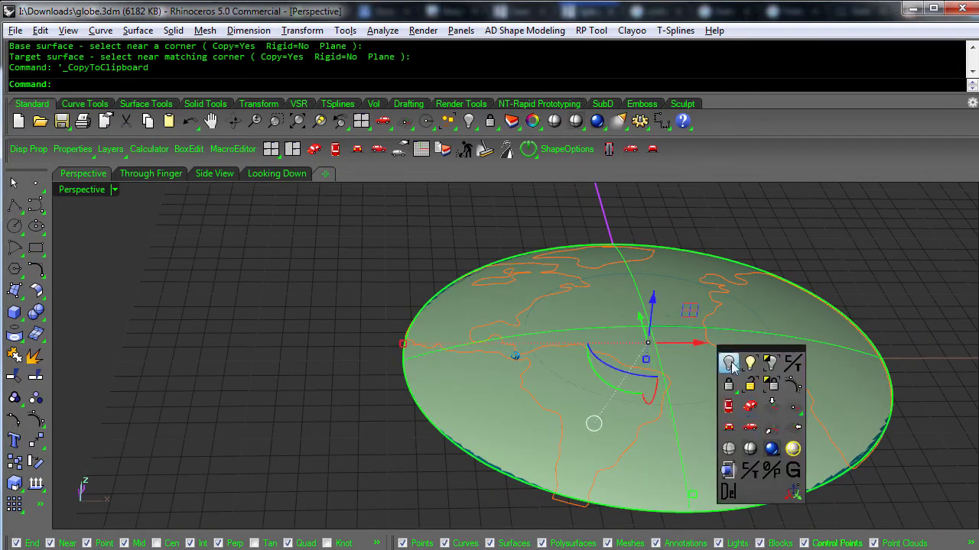
left_click(729, 363)
key("ctrl+v")
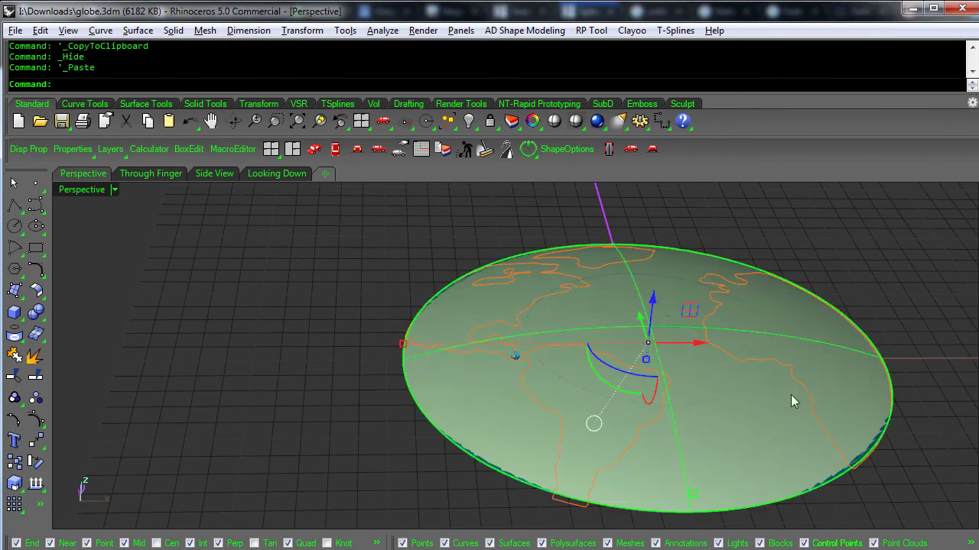
Select the continent curves on the dome as cutting objects, leaving the dome surface out of the selection
left_click(809, 392)
right_click_drag(808, 393, 794, 436)
left_click(662, 406)
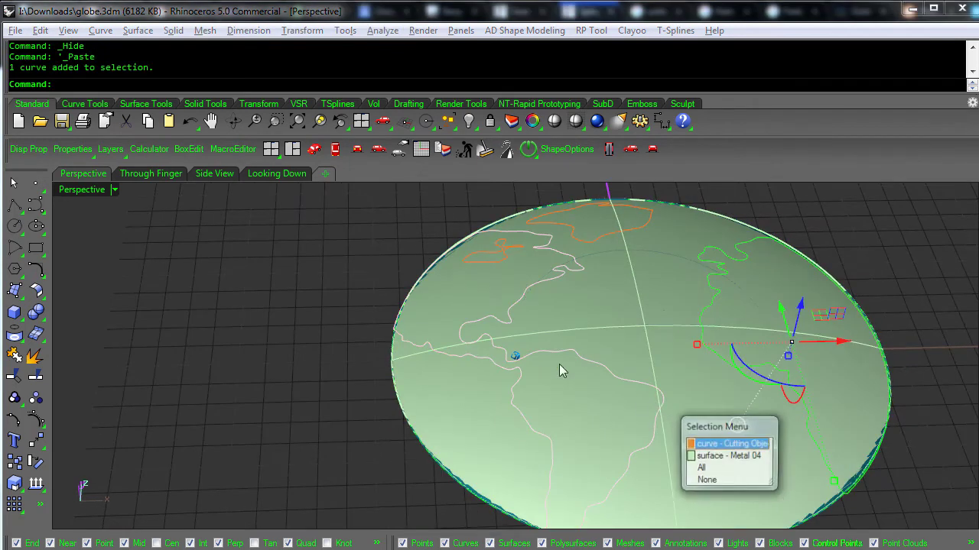
left_click(505, 262, "shift")
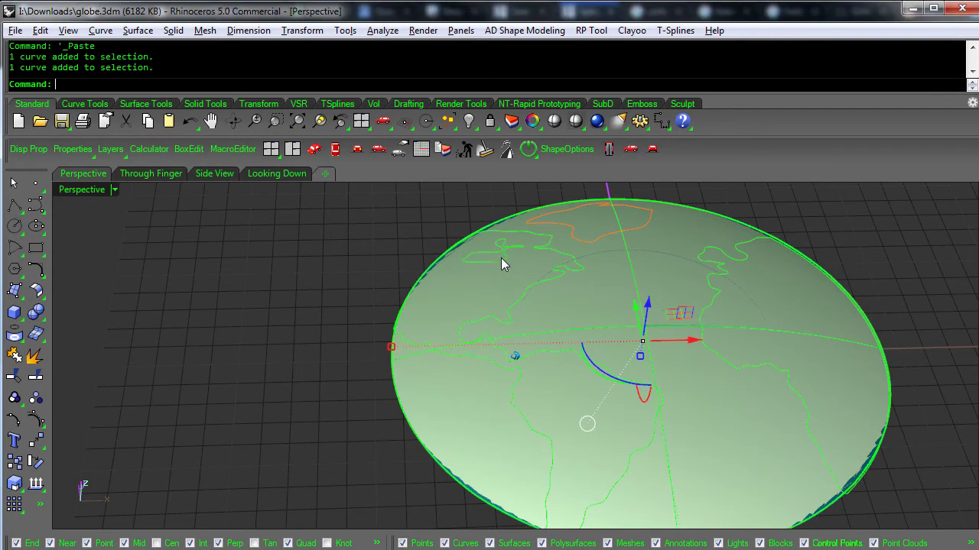
left_click(640, 273, "ctrl")
right_click_drag(639, 273, 533, 254)
Trim the pasted surface with the continent curves, removing the ocean areas and the bay inside North America
middle_click(644, 266)
left_click(612, 236)
left_click(624, 261)
scroll(492, 278, "down", 1)
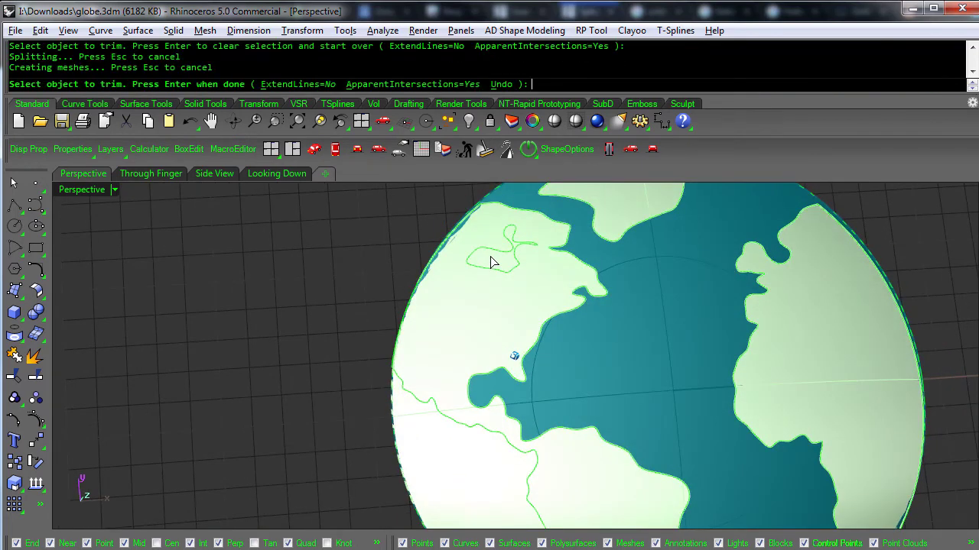
left_click(491, 257)
left_click(489, 338)
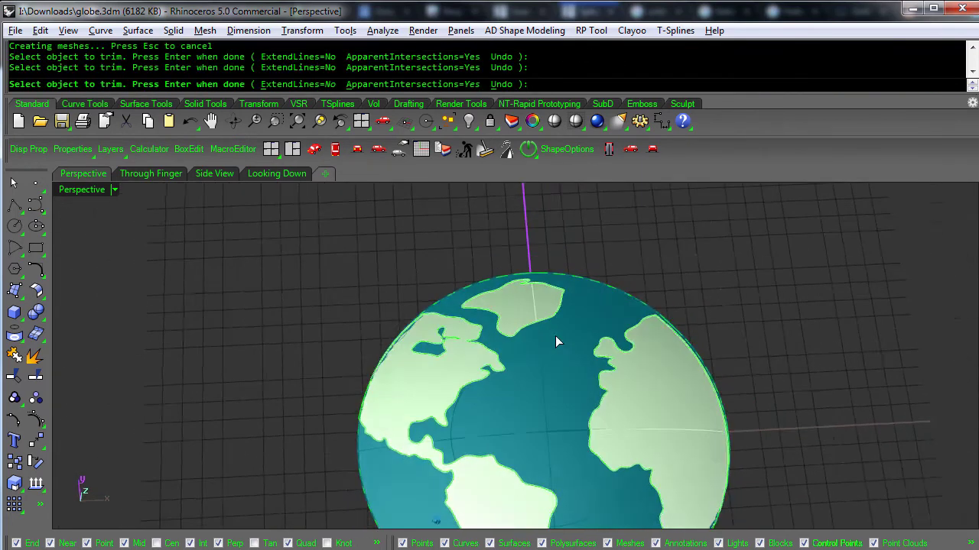
right_click(555, 335)
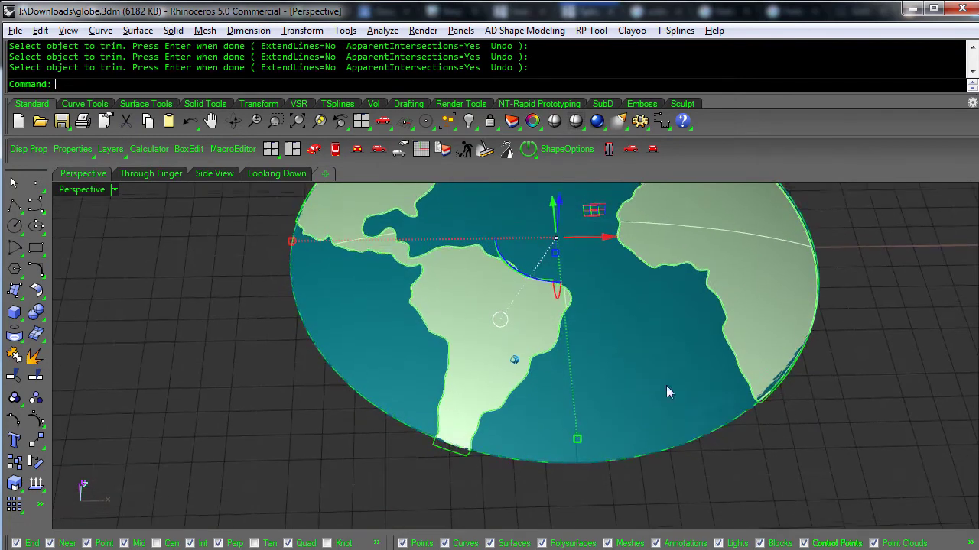
Offset all continent surface pieces into solids with OffsetSrf at distance 0.5, Loose=Yes and BothSides=Yes, and clear the selection
right_click_drag(595, 349, 789, 425)
left_click(405, 308, "shift")
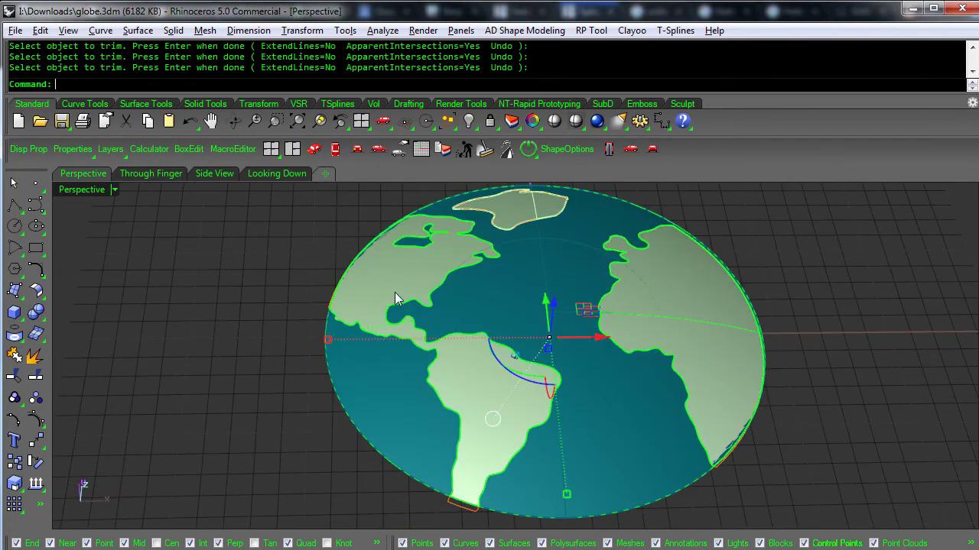
left_click(517, 214, "shift")
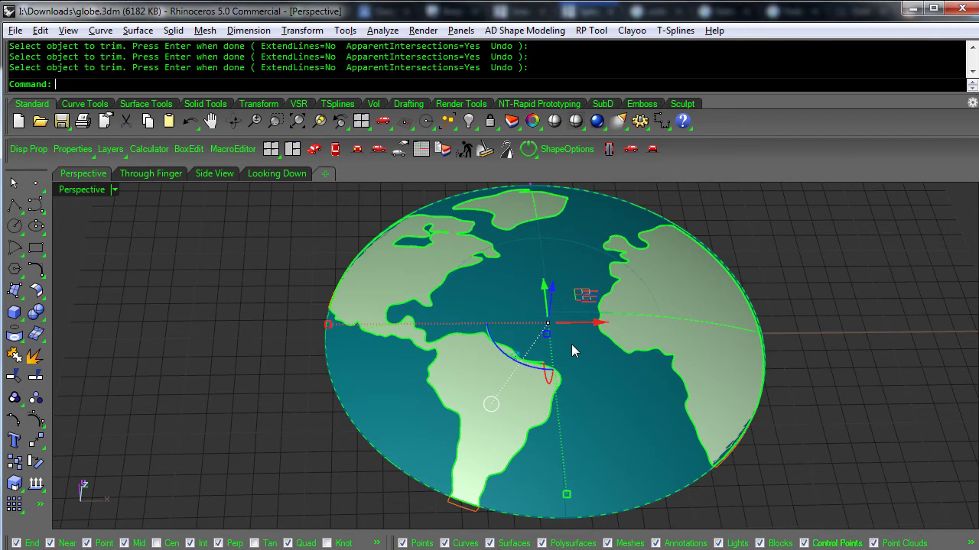
type("OffsetSrf")
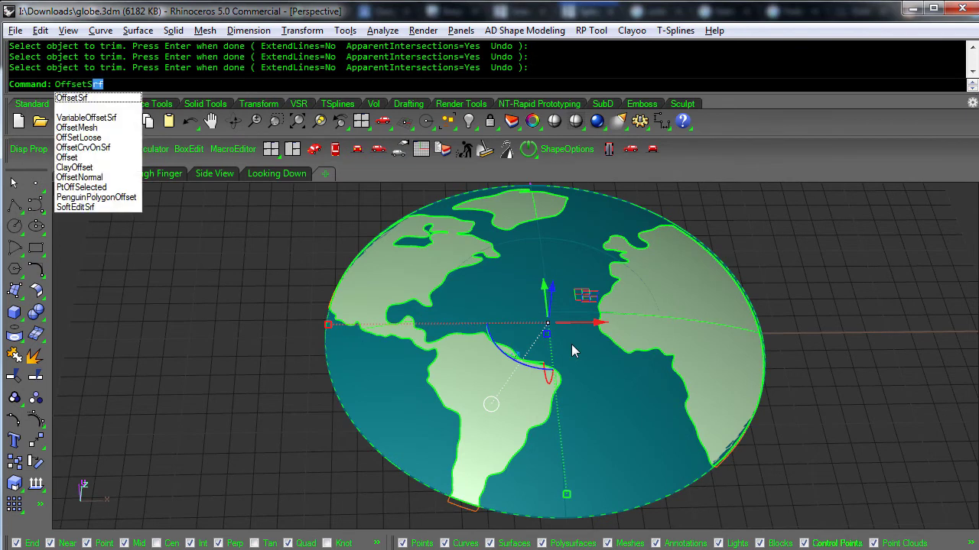
key("Return")
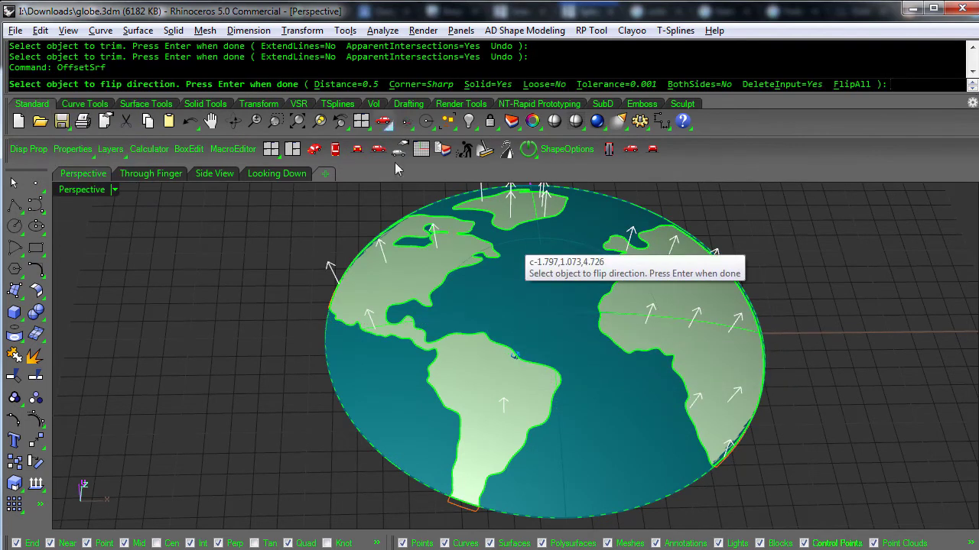
right_click_drag(371, 379, 414, 330)
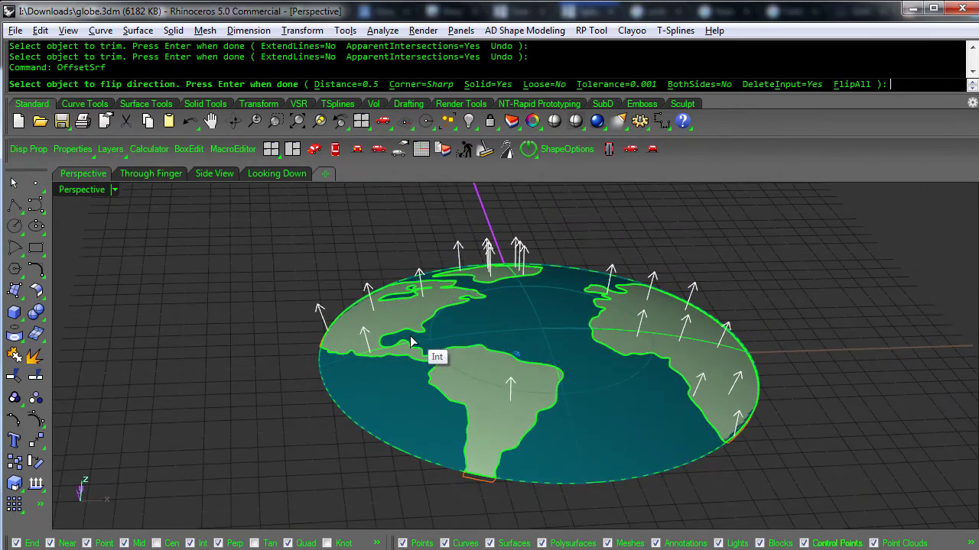
scroll(410, 335, "up", 2)
scroll(417, 366, "up", 1)
left_click(543, 84)
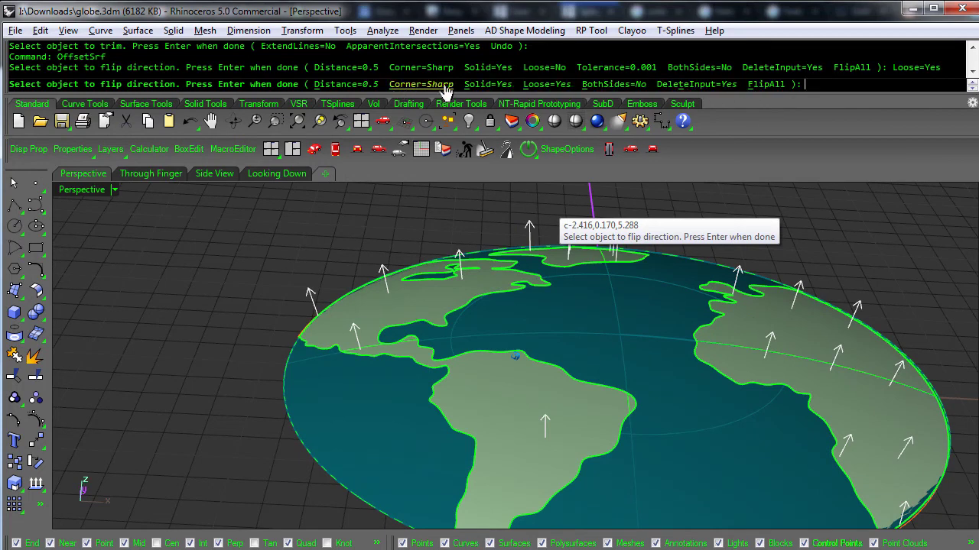
left_click(630, 86)
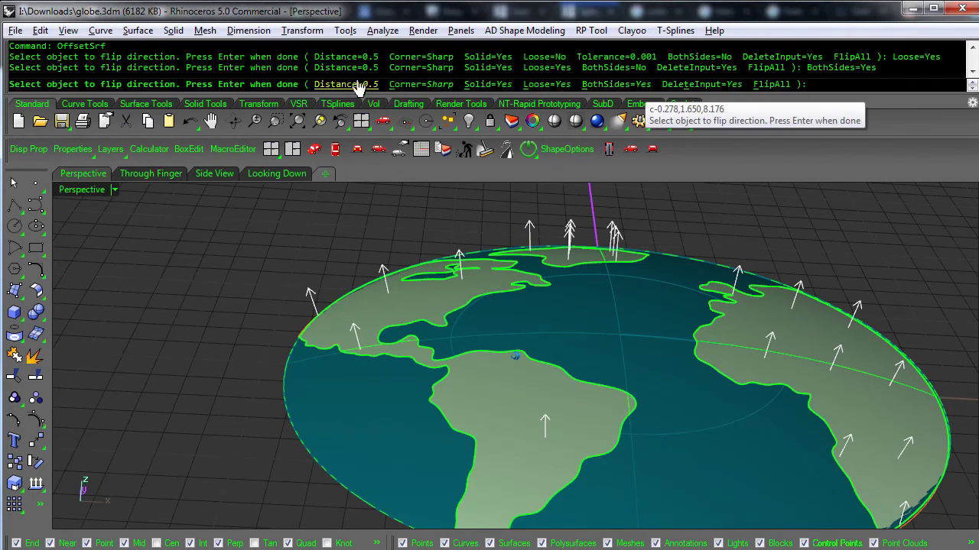
left_click(575, 327)
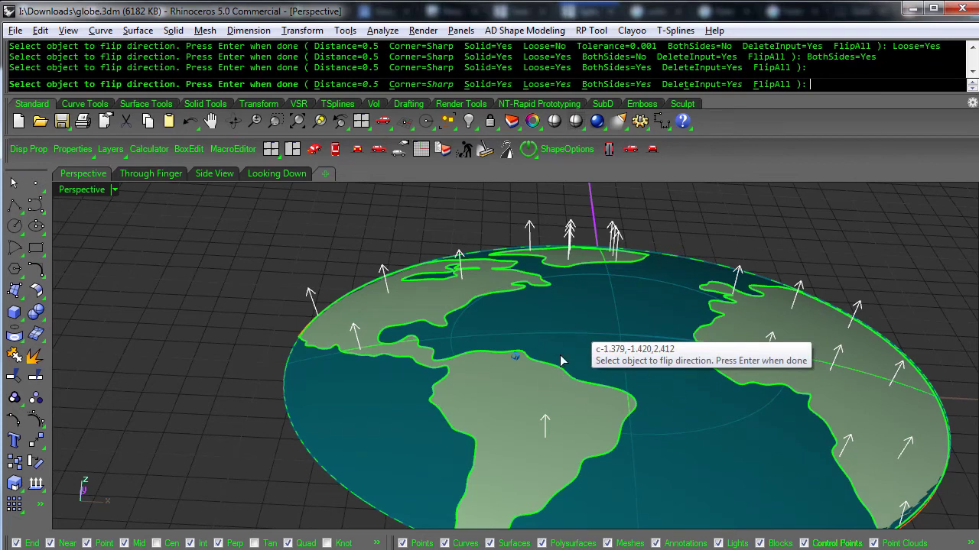
key("Return")
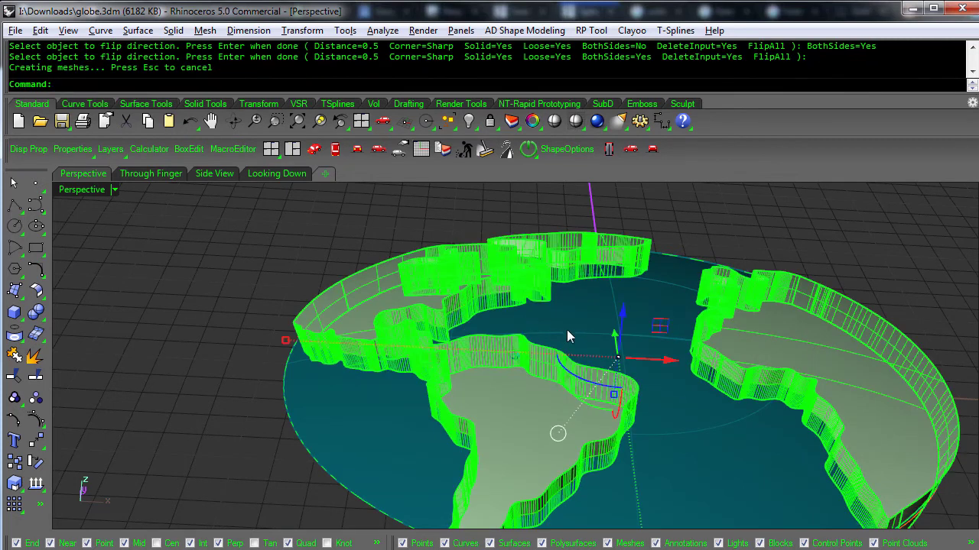
left_click(718, 213)
right_click_drag(662, 281, 610, 276)
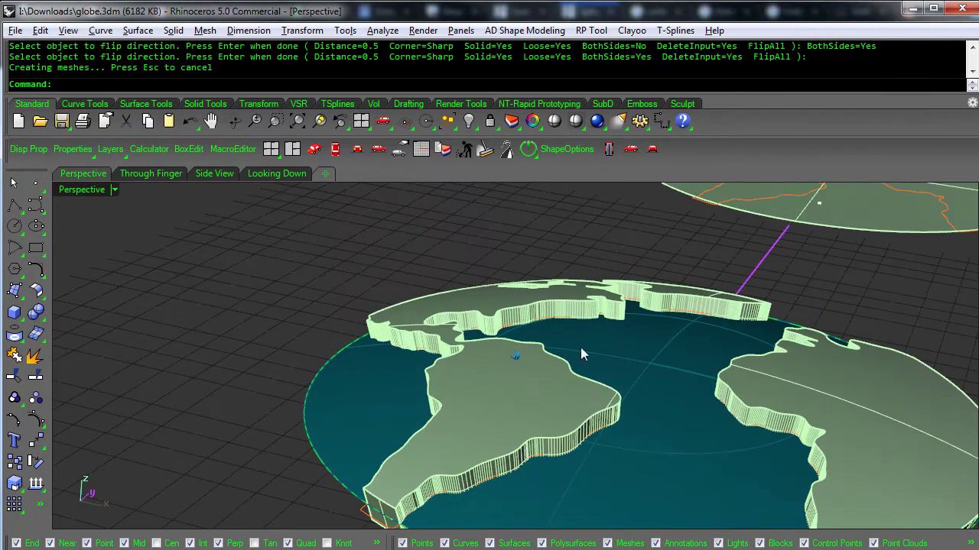
Inspect the raised continent solids and show the control points of the Americas outline on the flattened copy
scroll(464, 502, "up", 5)
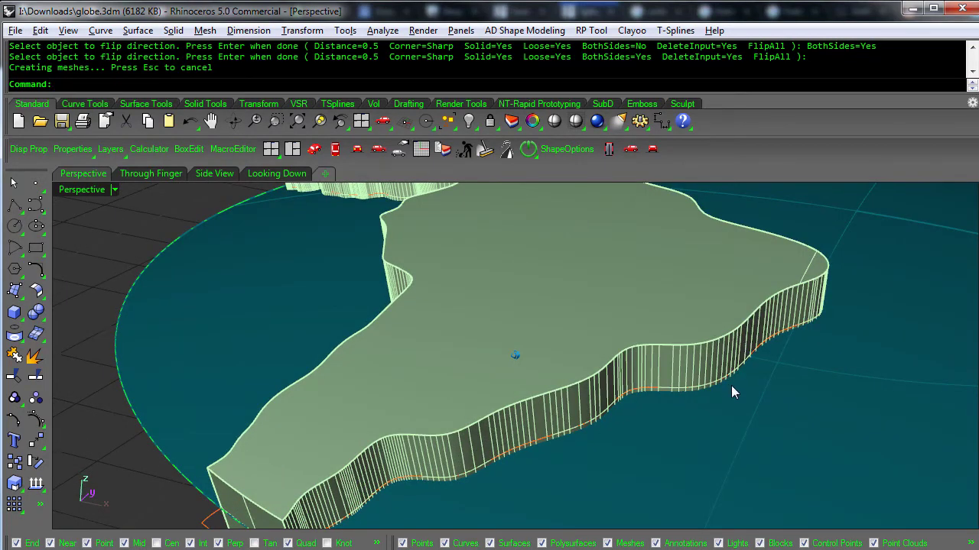
scroll(731, 386, "down", 4)
right_click_drag(731, 392, 811, 396)
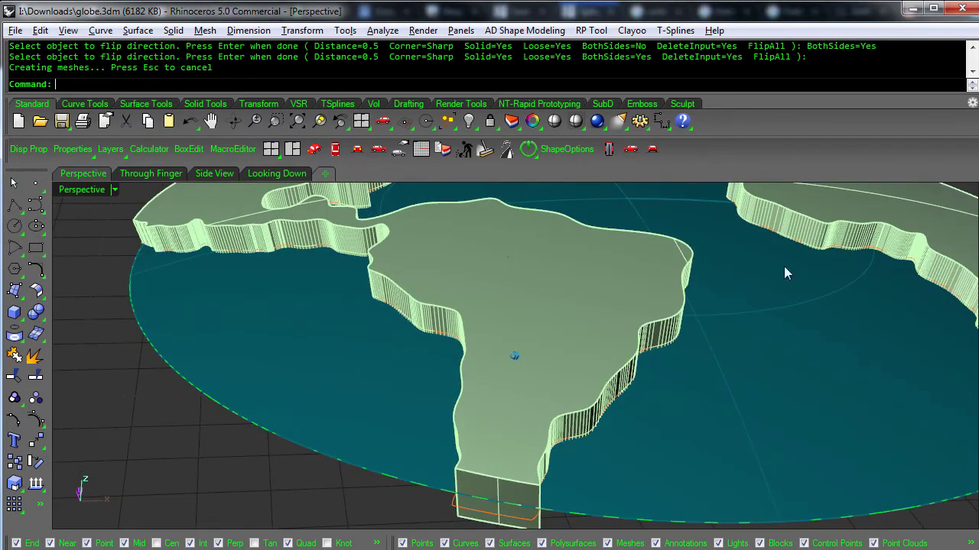
key("Home")
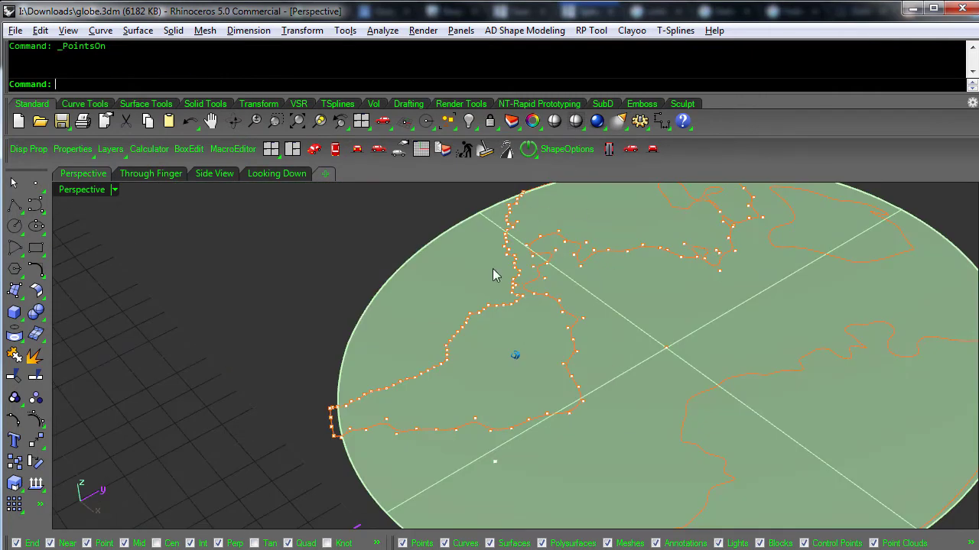
scroll(505, 432, "down", 4)
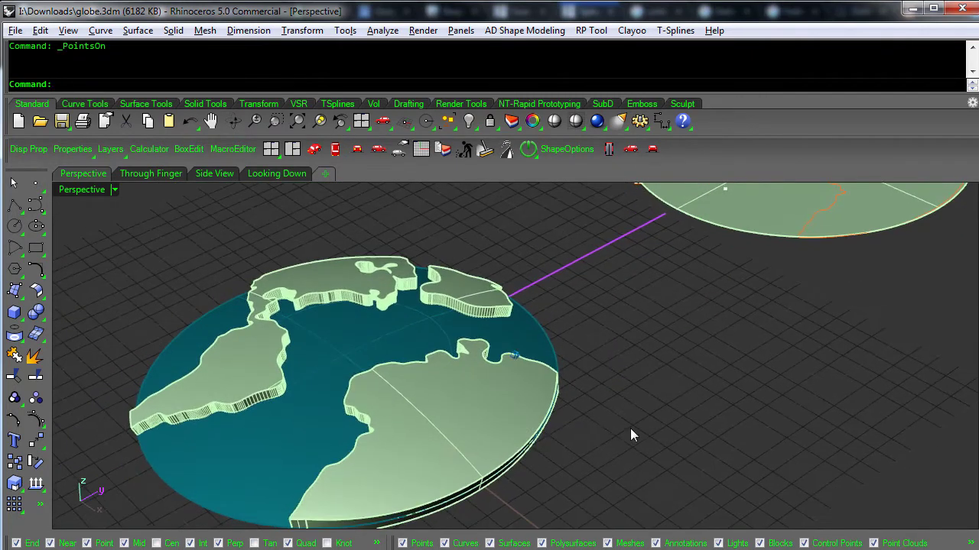
scroll(423, 344, "down", 1)
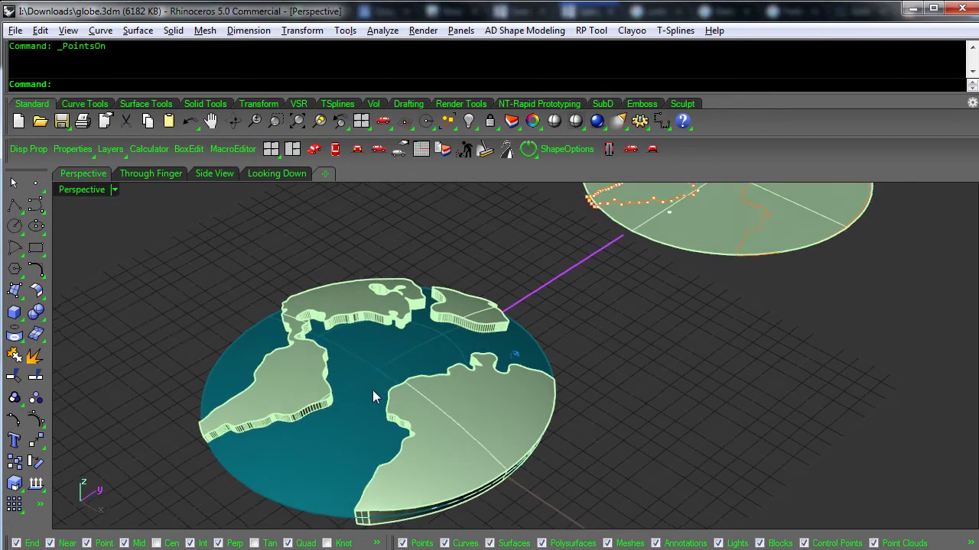
right_click_drag(372, 390, 396, 386)
key("Home")
key("Home")
key("Home")
key("Home")
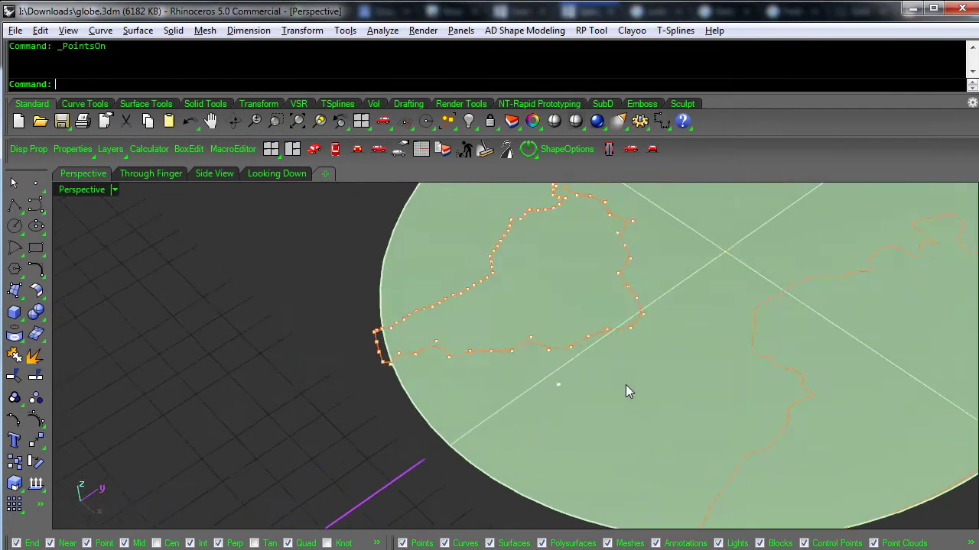
Draw a deformable degree-5 circle with 10 points between South America and Africa on the flattened copy and show its control points
left_click(15, 226)
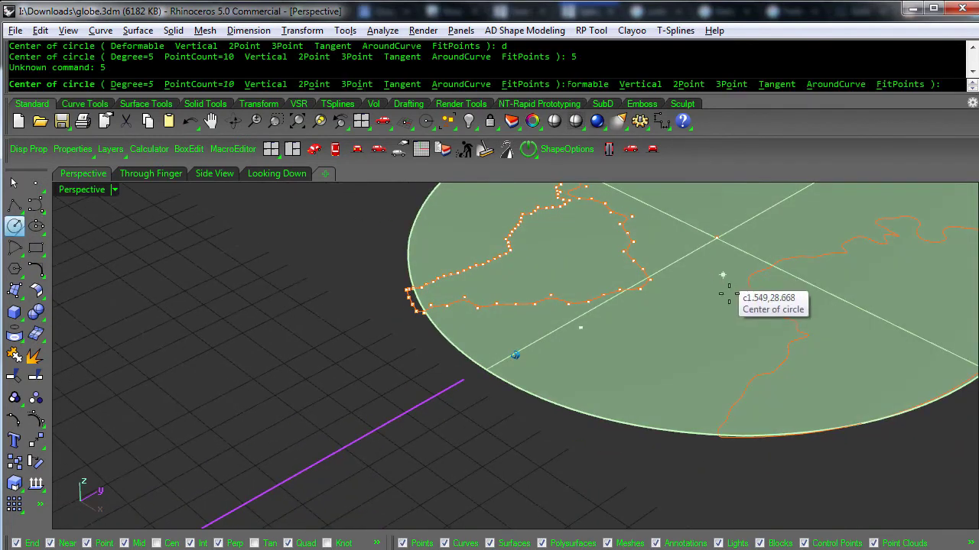
left_click(656, 334)
left_click(689, 363)
left_click(683, 365)
middle_click(691, 360)
left_click(709, 321)
right_click_drag(712, 376, 685, 386)
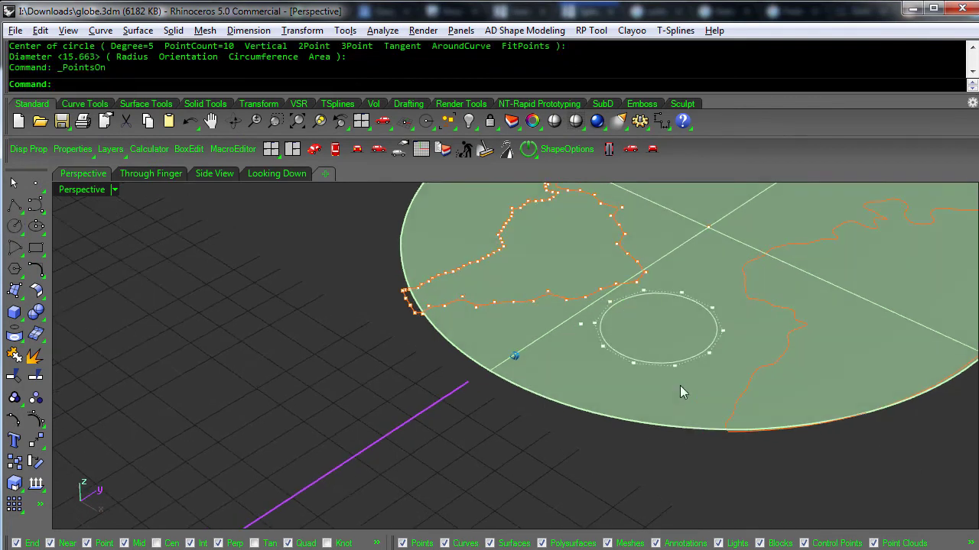
Rebuild the circle with 6 points and degree 3, deleting the input, and show its control points
key("Escape")
left_click(676, 360)
type("RebuildCrvNonUniform")
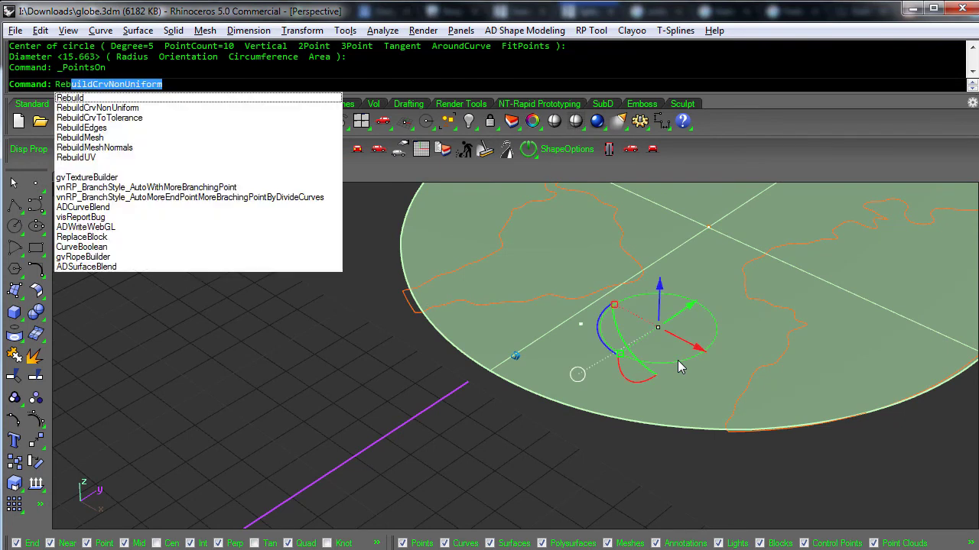
left_click(243, 97)
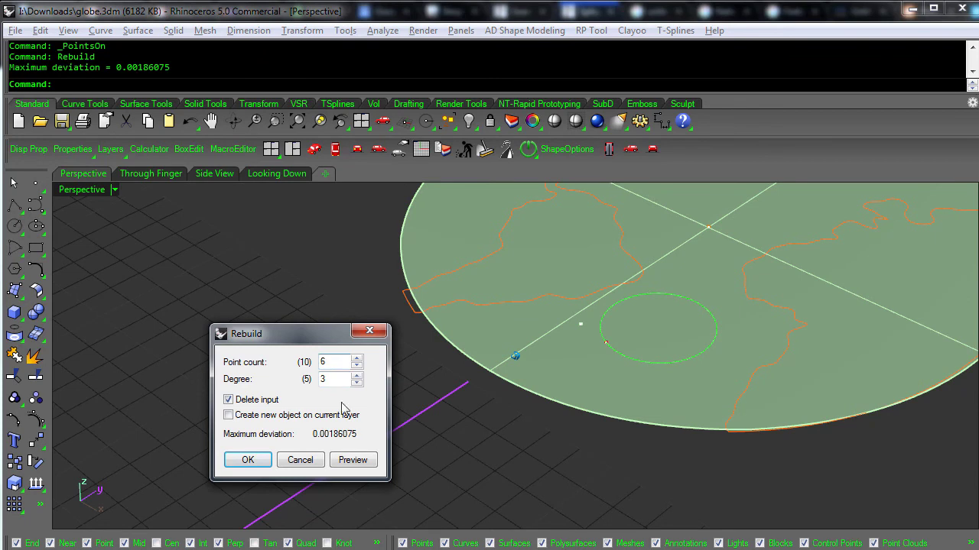
left_click(352, 460)
left_click(248, 459)
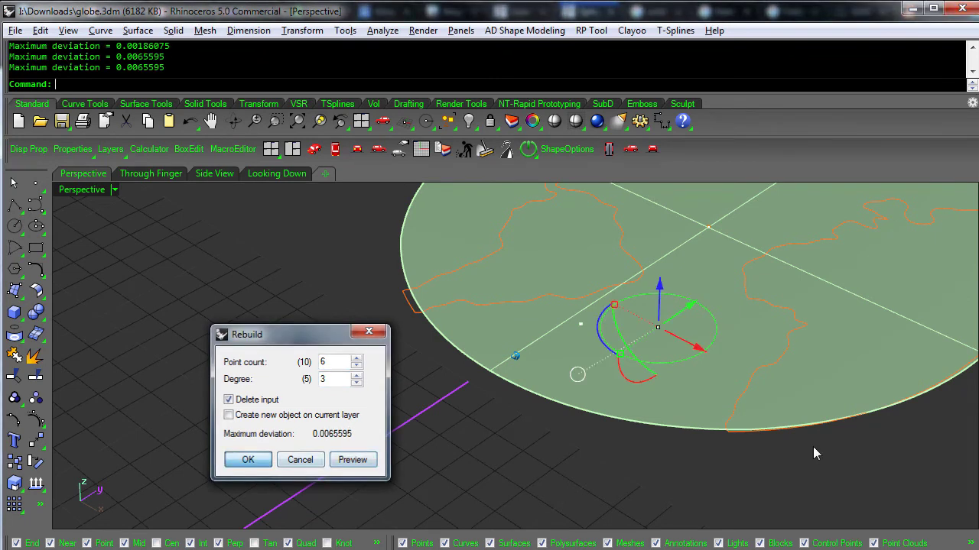
middle_click(717, 406)
left_click(741, 367)
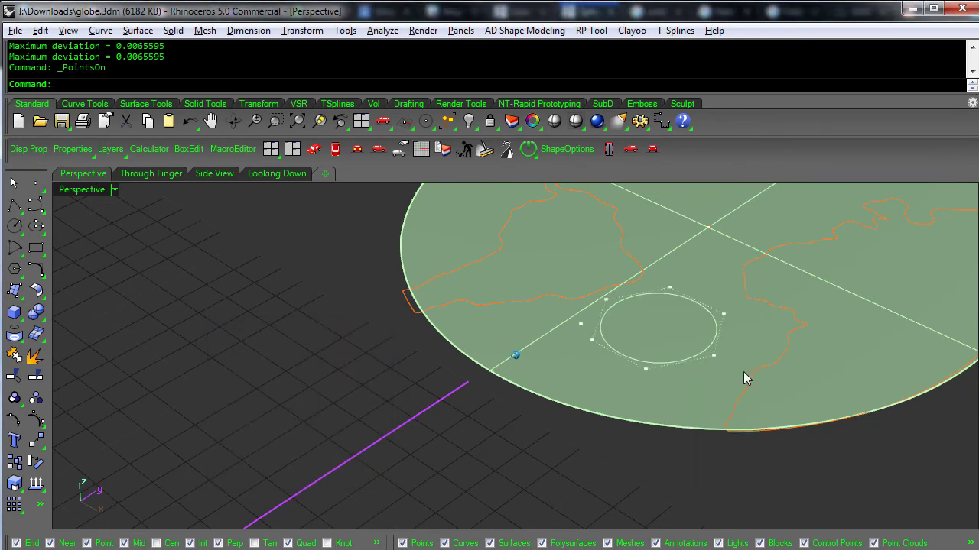
Unhide the dome surface over the globe with ShowSelected
scroll(669, 450, "down", 5)
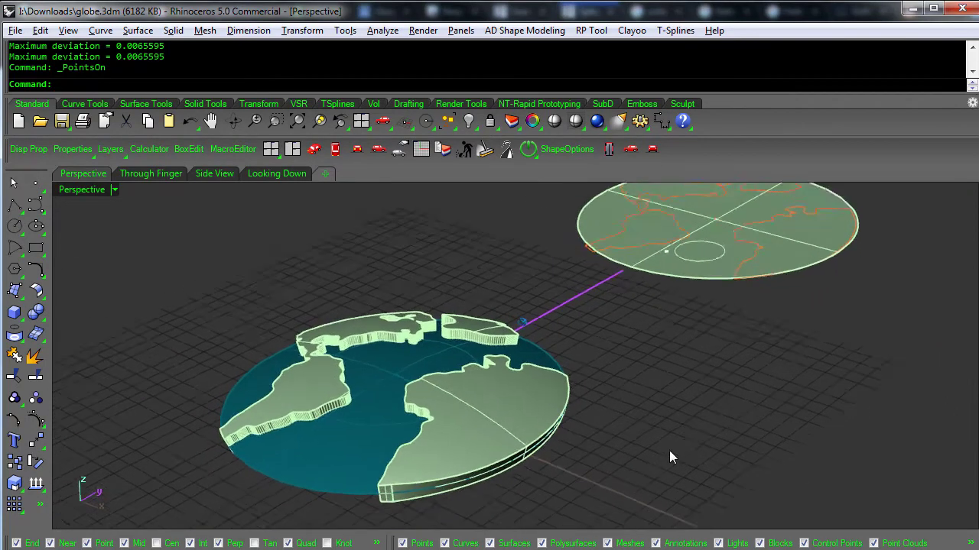
middle_click(669, 450)
left_click(658, 387)
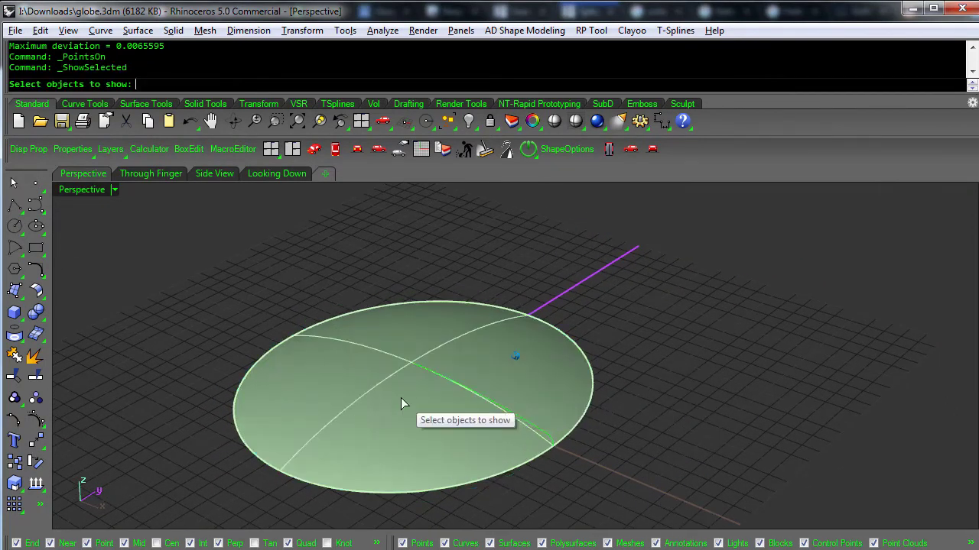
right_click(401, 397)
Flow a copy of the rebuilt circle from the flat base surface onto the dome with FlowAlongSrf
left_click(744, 251)
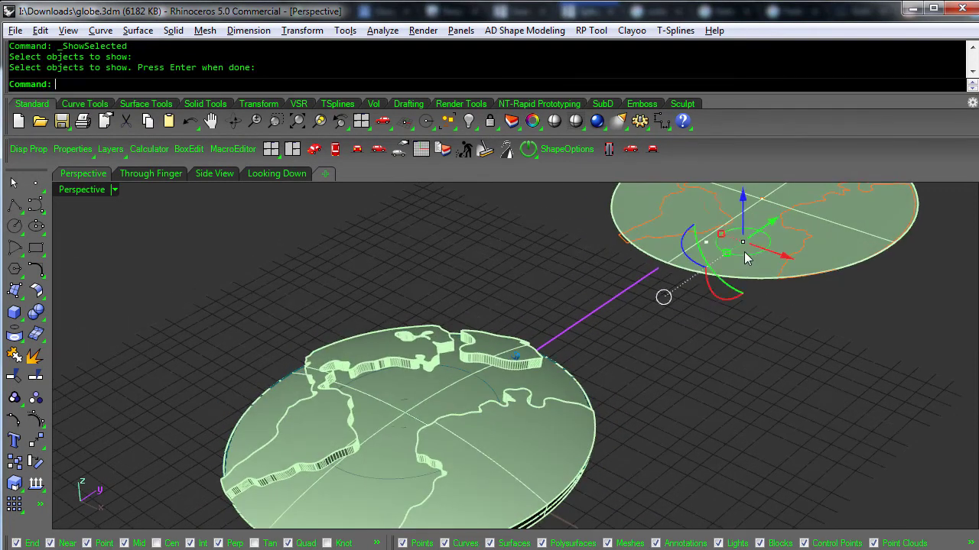
middle_click(721, 226)
left_click(708, 227)
left_click(587, 204)
left_click(280, 435)
scroll(431, 392, "up", 5)
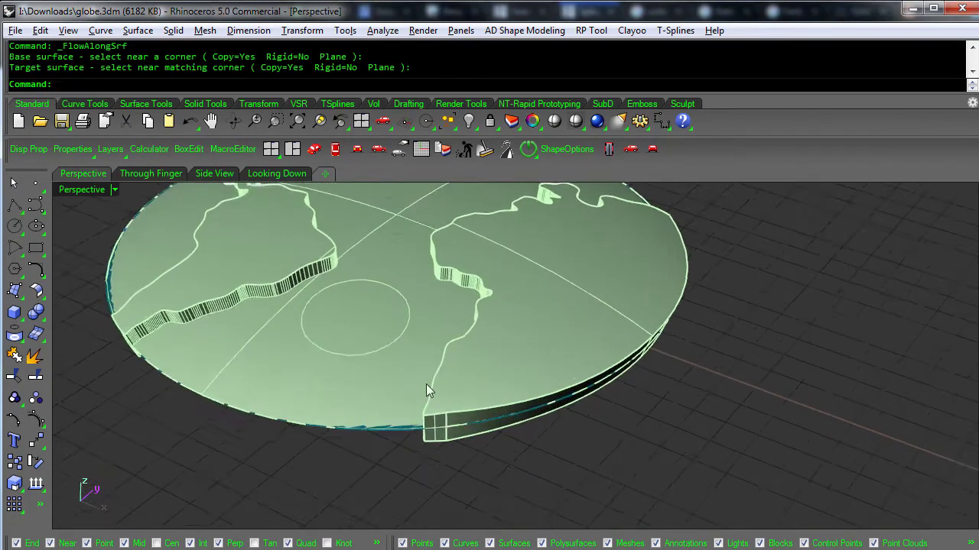
Show the control points of the flowed circle and compare its structure with the circle on the flat copy
left_click(392, 348)
middle_click(391, 348)
left_click(425, 316)
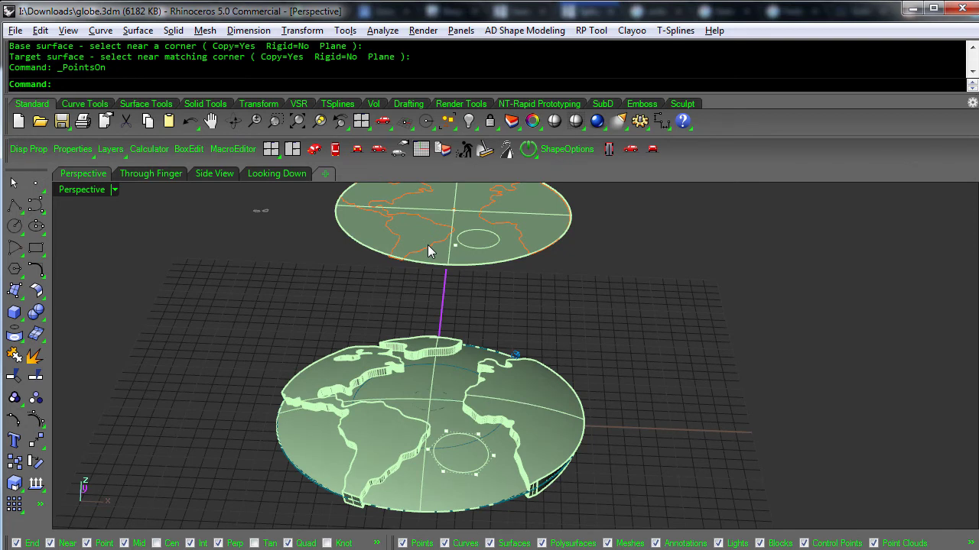
left_click(427, 243)
right_click_drag(430, 244, 425, 453)
scroll(446, 391, "up", 4)
scroll(445, 391, "up", 5)
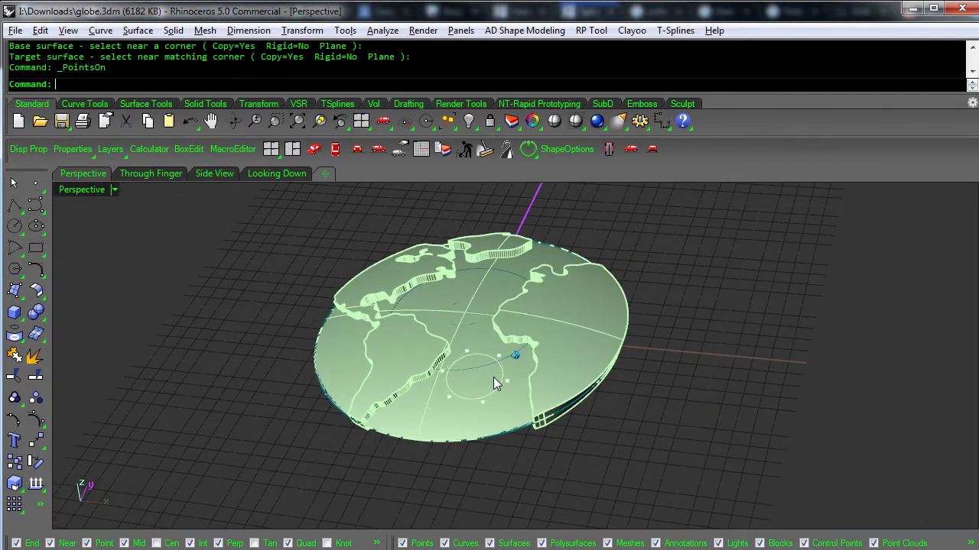
Delete the flowed circle from the dome surface
left_click(494, 396)
middle_click(488, 391)
left_click(453, 459)
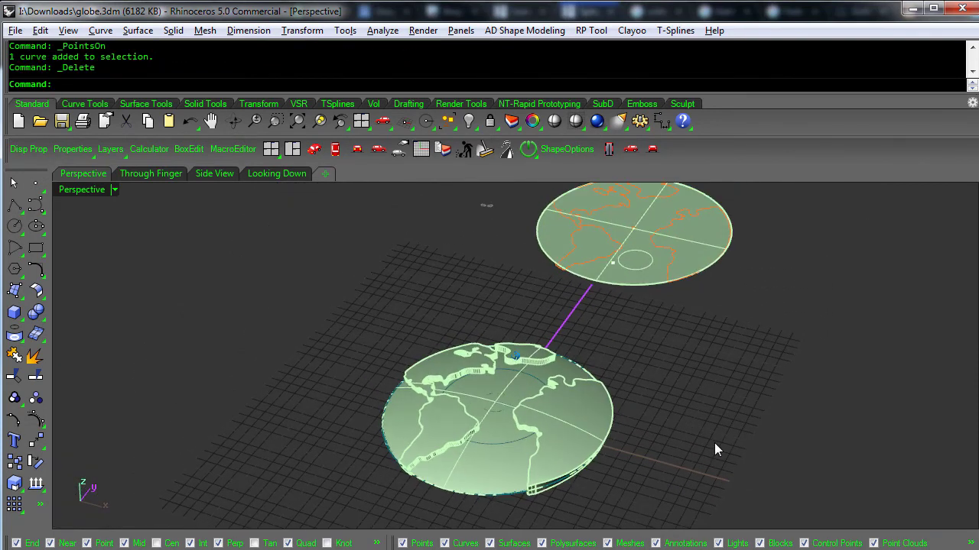